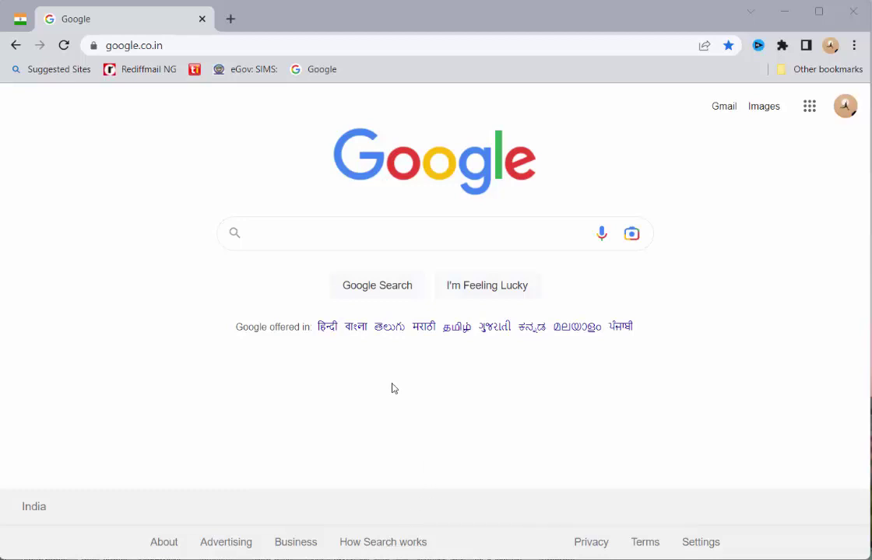
# - Search Google for 'ctet. nic. in' and open the official Central Teacher Eligibility Test site
pyautogui.click(326, 237)
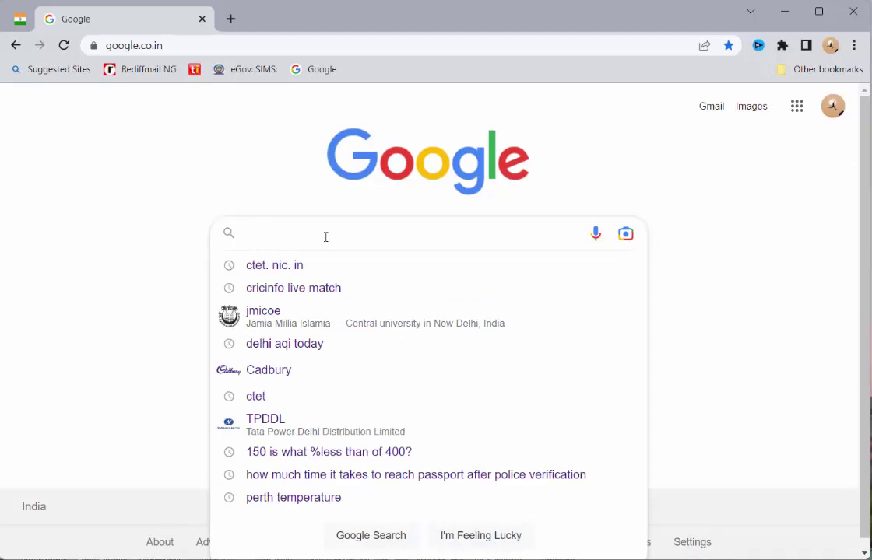
pyautogui.write('ctet')
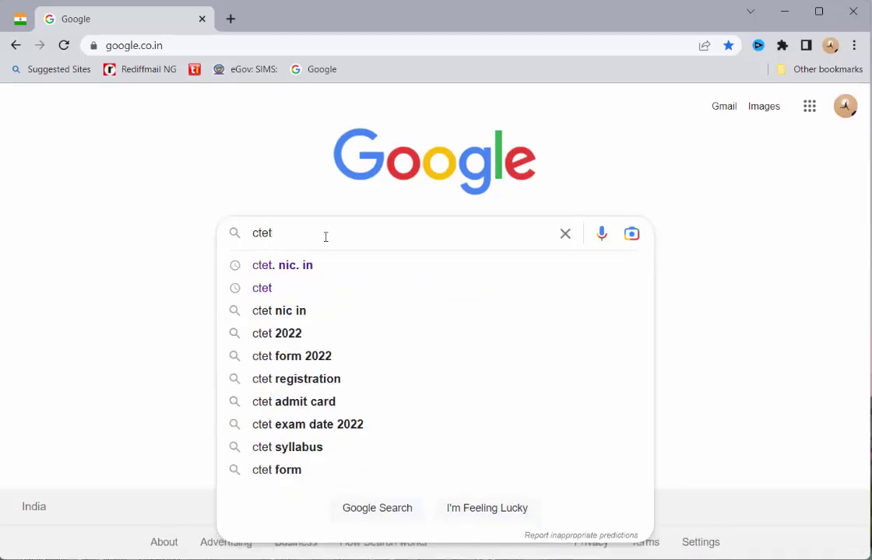
pyautogui.click(316, 266)
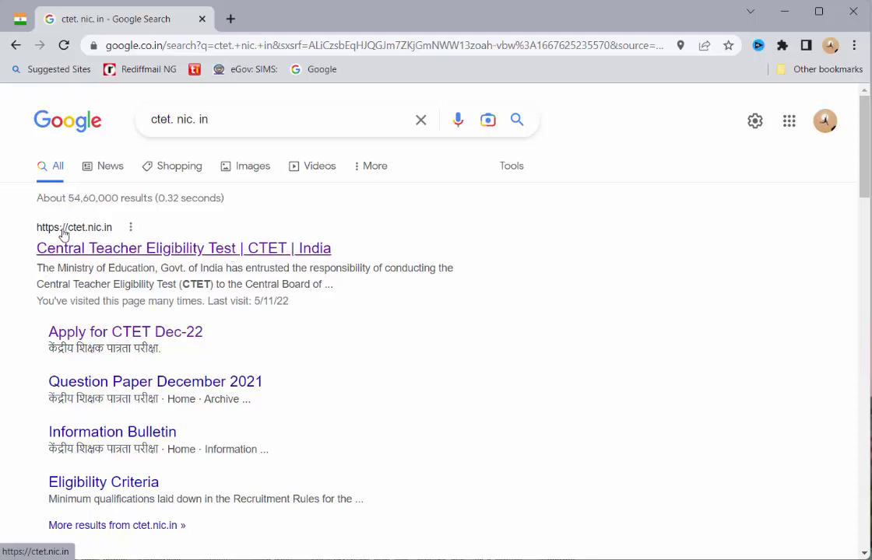
pyautogui.click(143, 255)
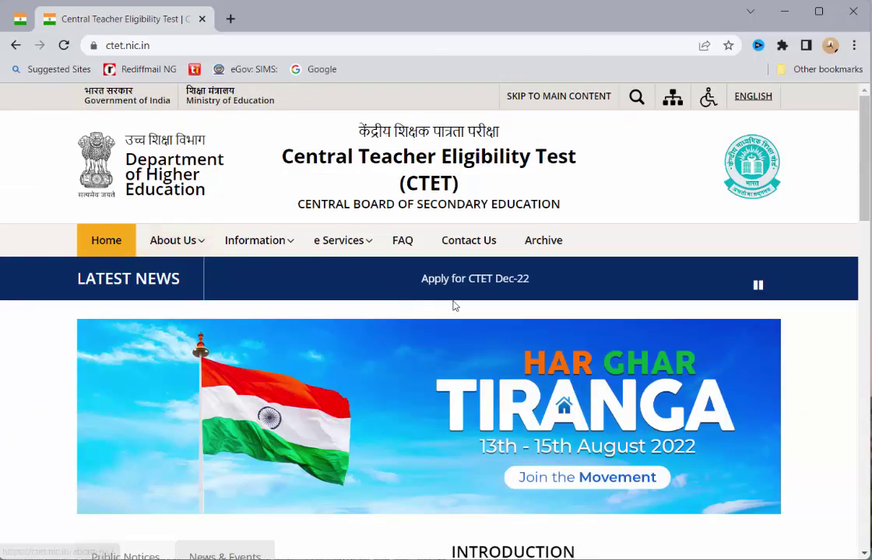
# - Follow the Apply for CTET Dec-22 notice link and accept the redirect to the application site
pyautogui.scroll(-2, 288, 330)
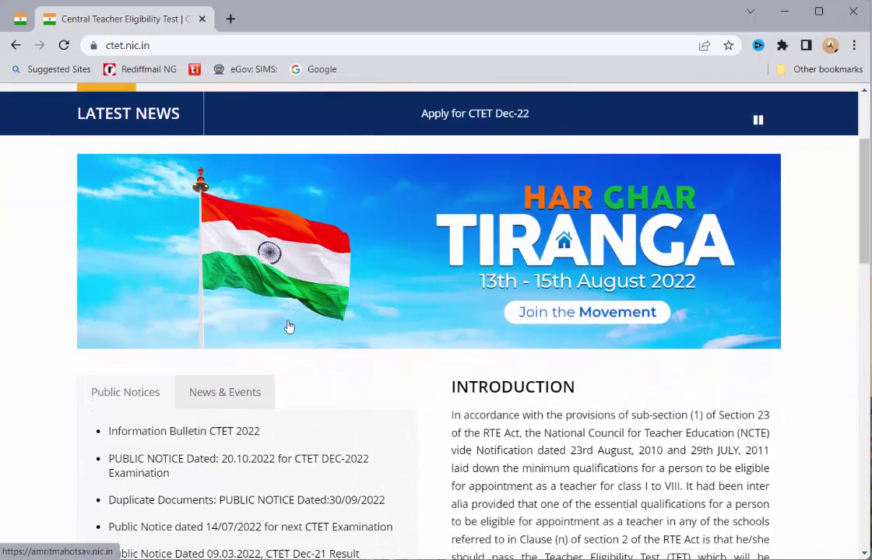
pyautogui.scroll(-1, 288, 327)
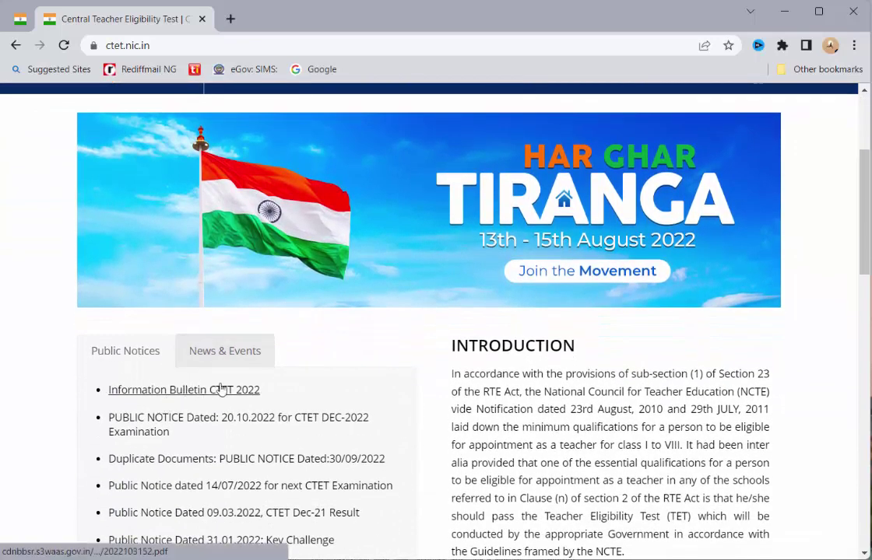
pyautogui.scroll(3, 221, 389)
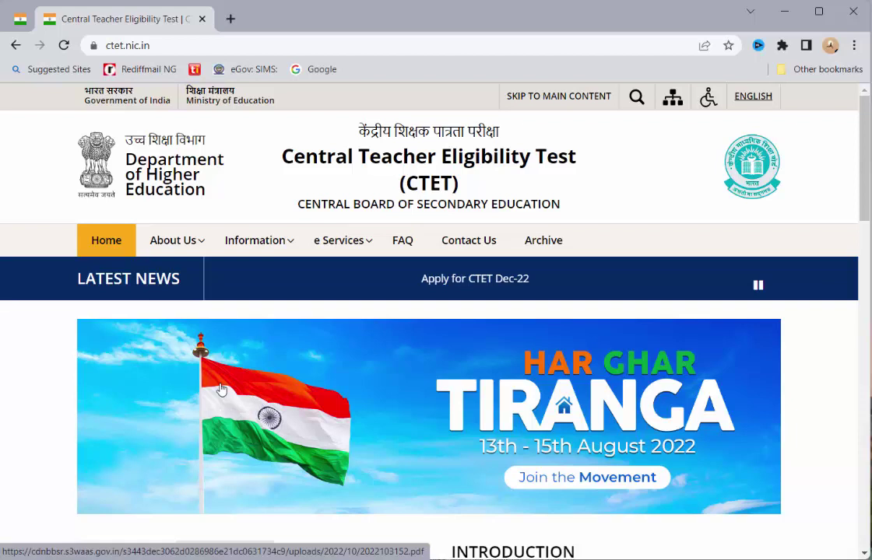
pyautogui.click(457, 284)
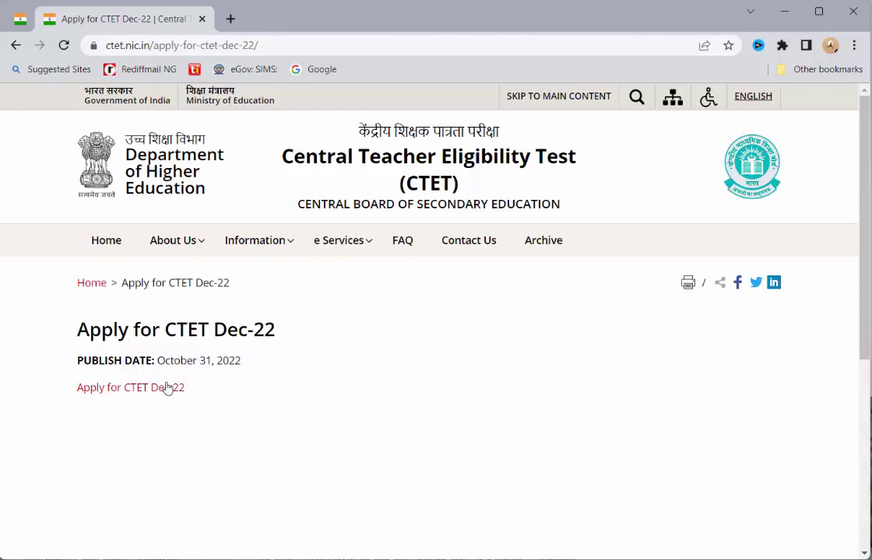
pyautogui.click(136, 393)
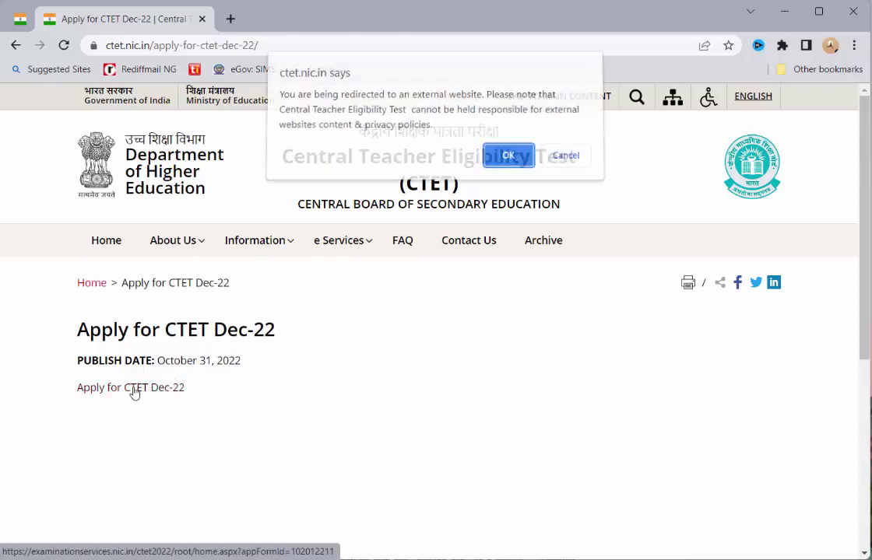
pyautogui.click(509, 169)
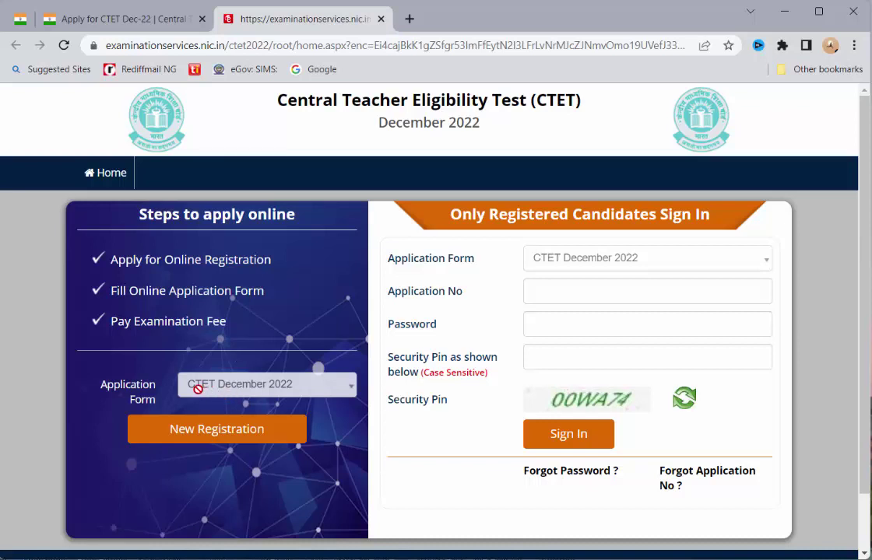
# - Start a New Registration and read through the instructions page
pyautogui.click(195, 428)
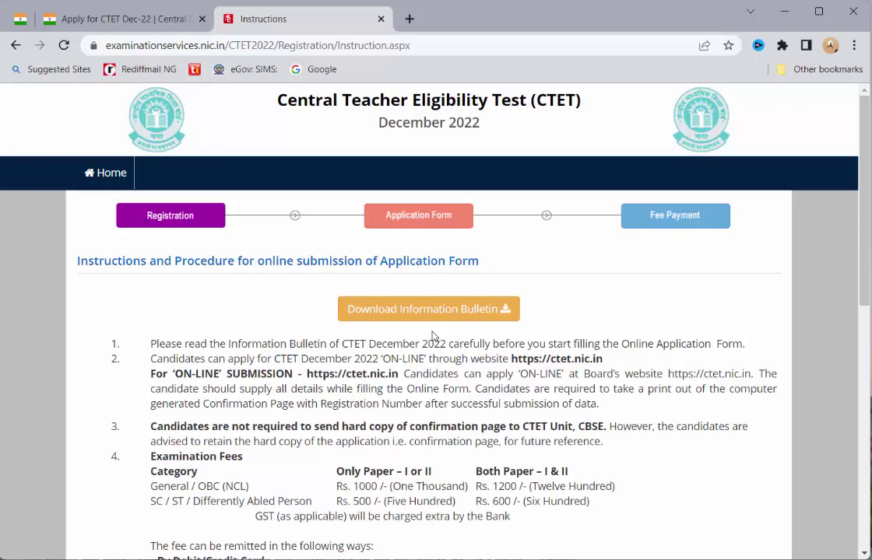
pyautogui.scroll(-3, 433, 336)
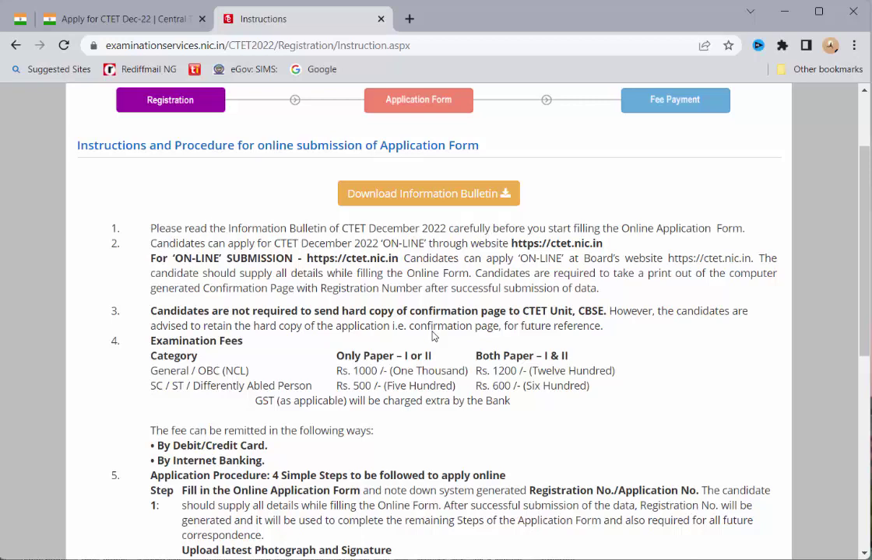
pyautogui.scroll(-3, 434, 336)
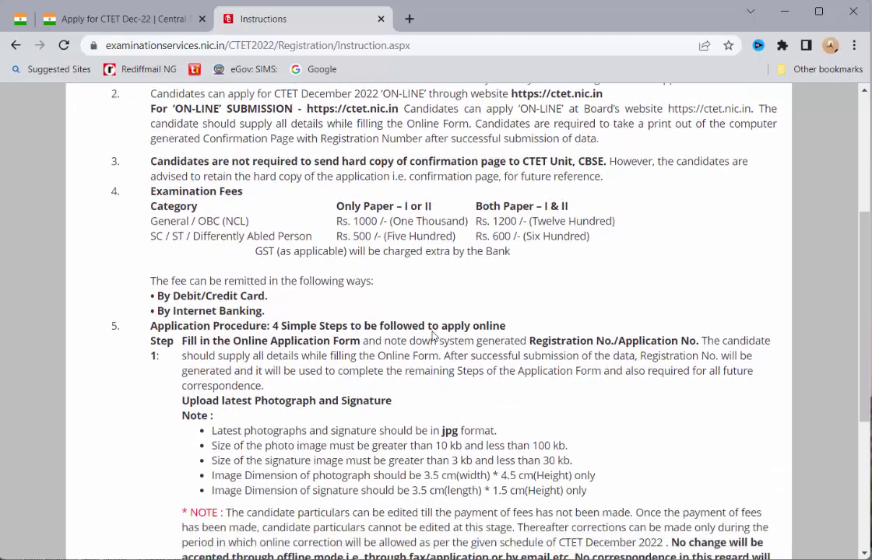
pyautogui.scroll(-1, 433, 337)
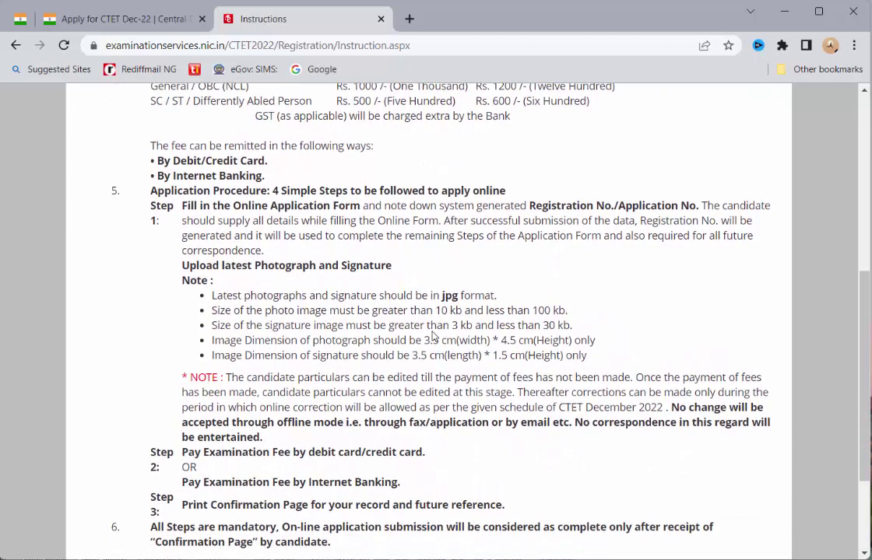
# - Tick the Information Bulletin declaration and proceed to the registration form
pyautogui.rightClick(434, 336)
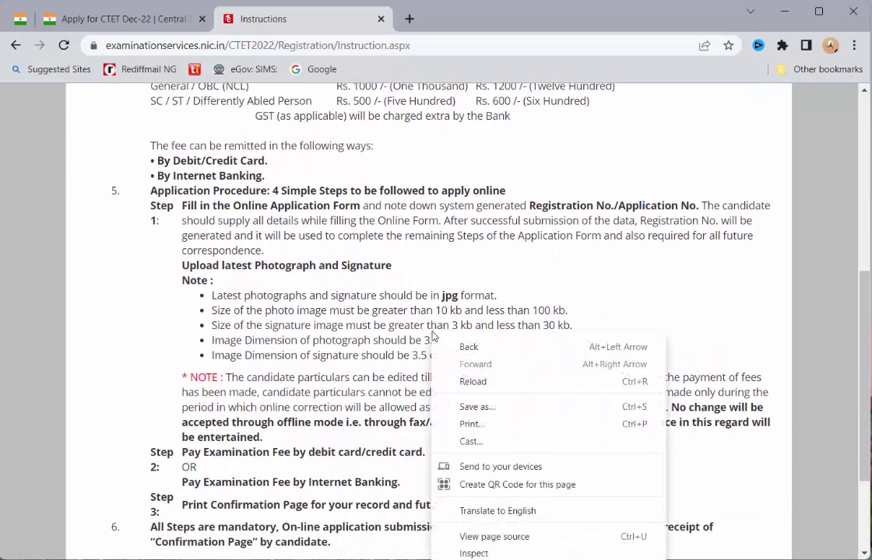
pyautogui.click(328, 336)
pyautogui.scroll(-2, 327, 336)
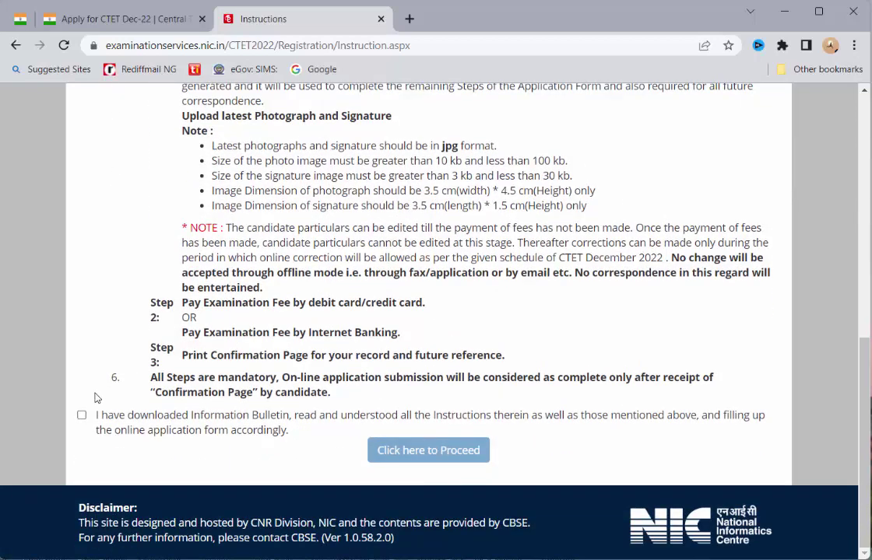
pyautogui.click(82, 417)
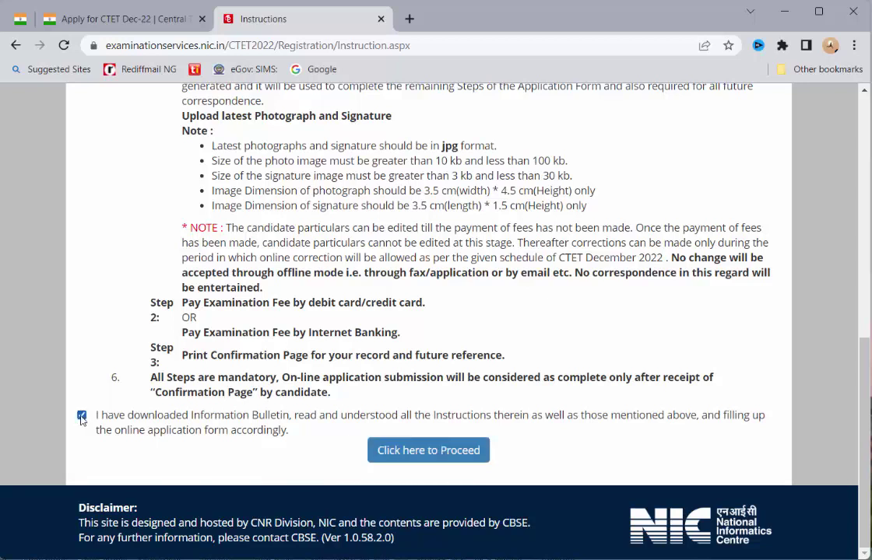
pyautogui.click(429, 462)
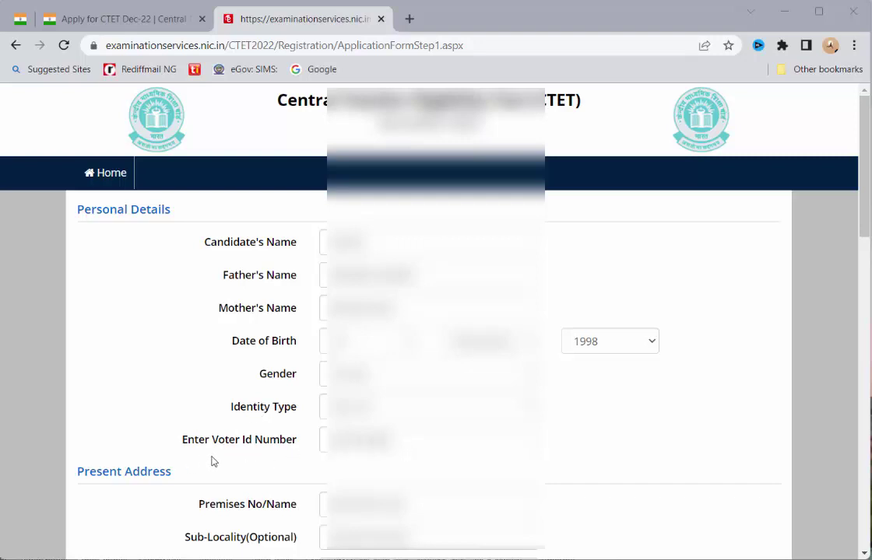
# - Tick 'Same As Present Address' under Permanent Address on the Step 1 form
pyautogui.scroll(-3, 216, 462)
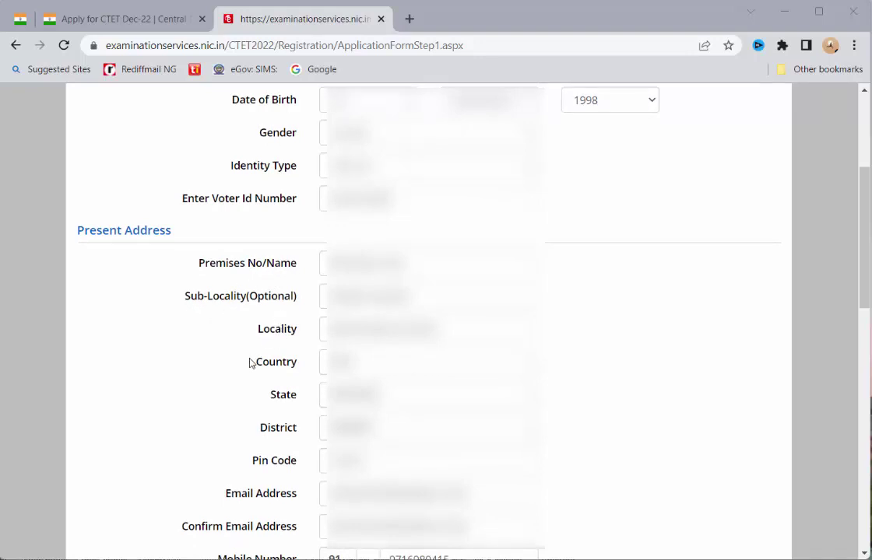
pyautogui.scroll(-2, 247, 420)
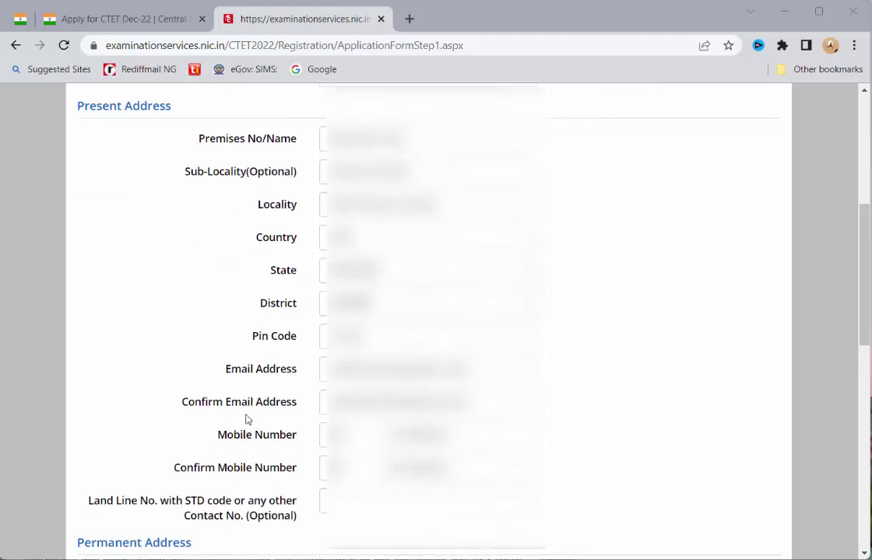
pyautogui.scroll(-1, 248, 420)
pyautogui.scroll(-1, 246, 419)
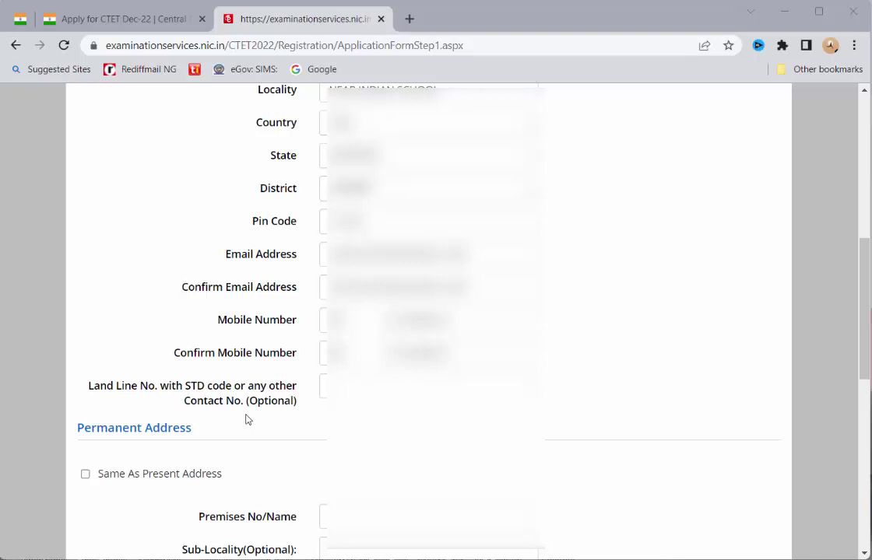
pyautogui.scroll(-3, 245, 421)
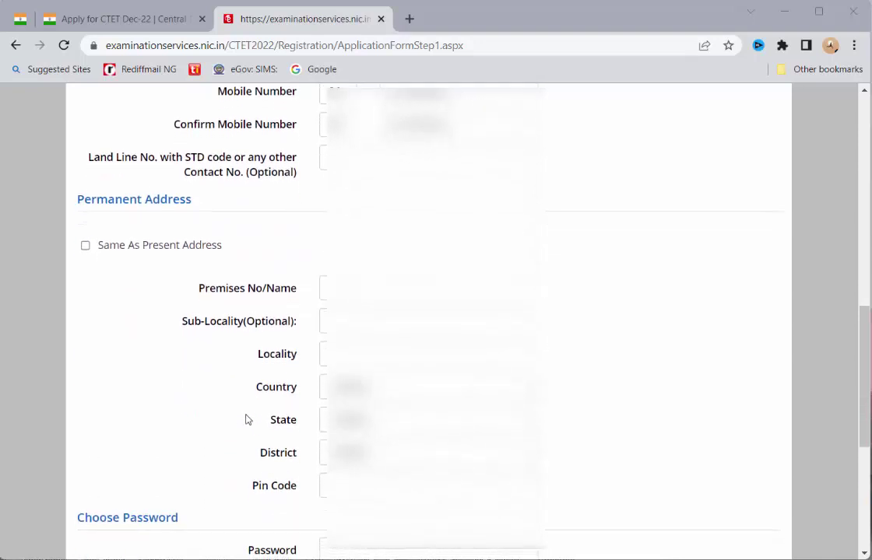
pyautogui.click(86, 246)
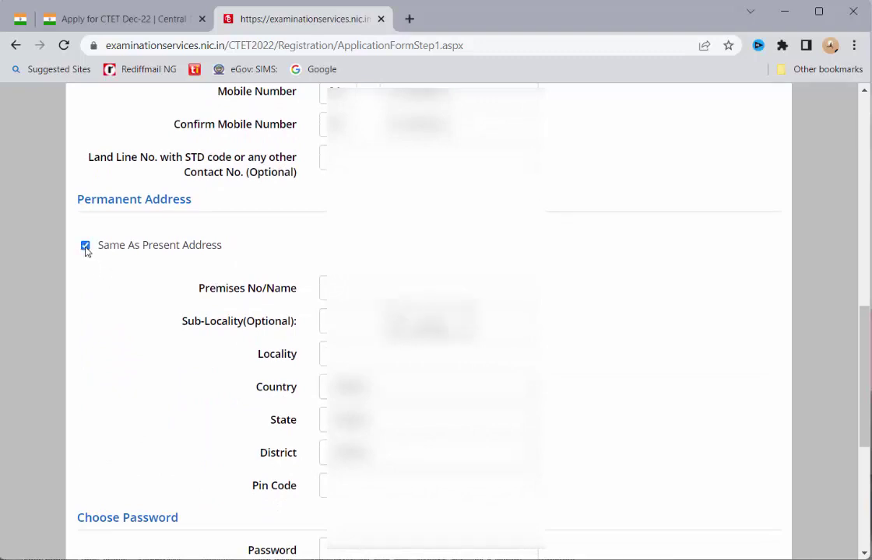
pyautogui.scroll(-1, 86, 251)
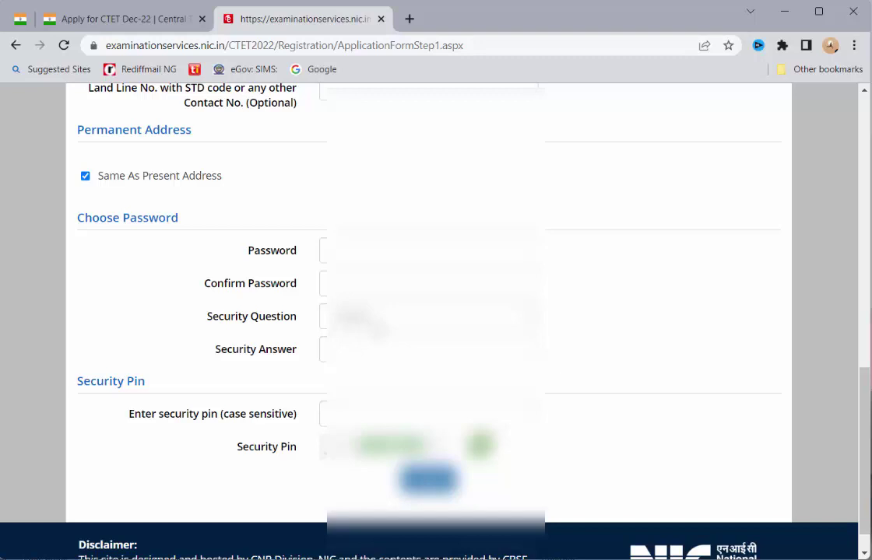
# - Check the security question choices, enter the security pin, and submit the form for review
pyautogui.click(366, 317)
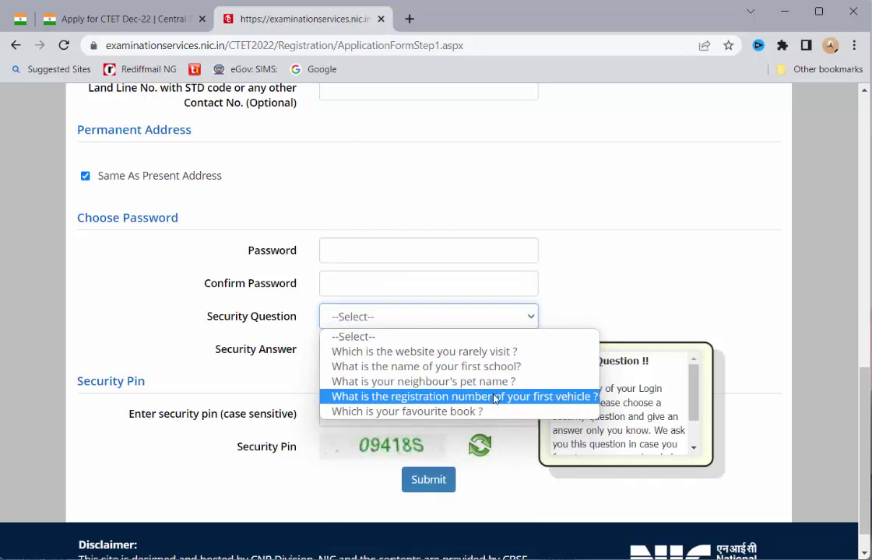
pyautogui.click(261, 387)
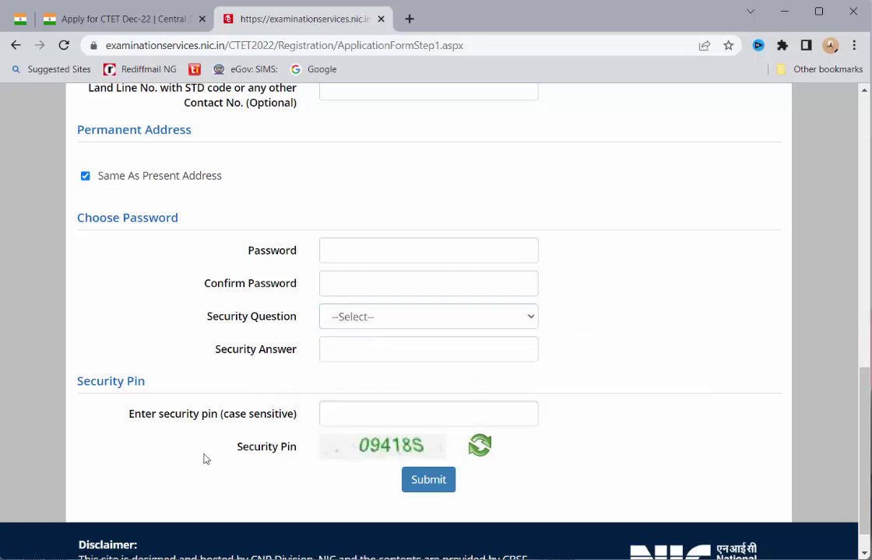
pyautogui.click(368, 418)
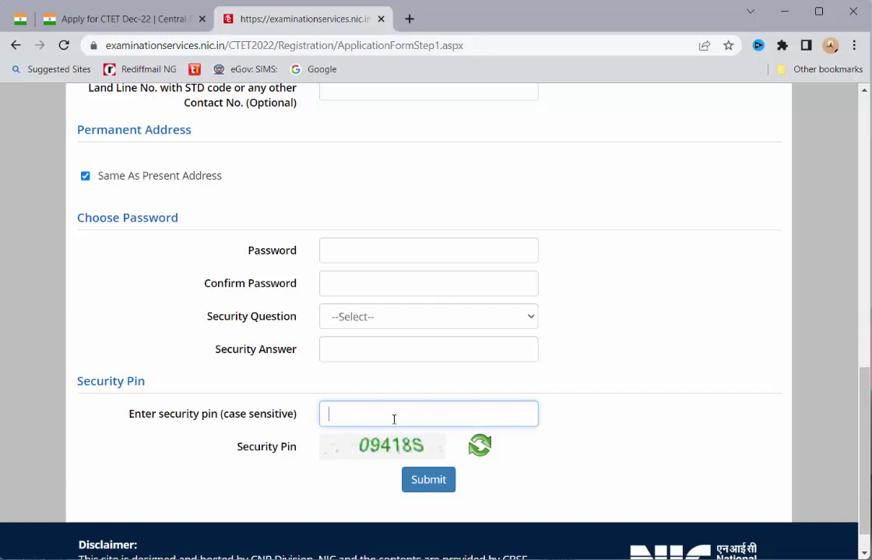
pyautogui.write('09418s')
pyautogui.press('Return')
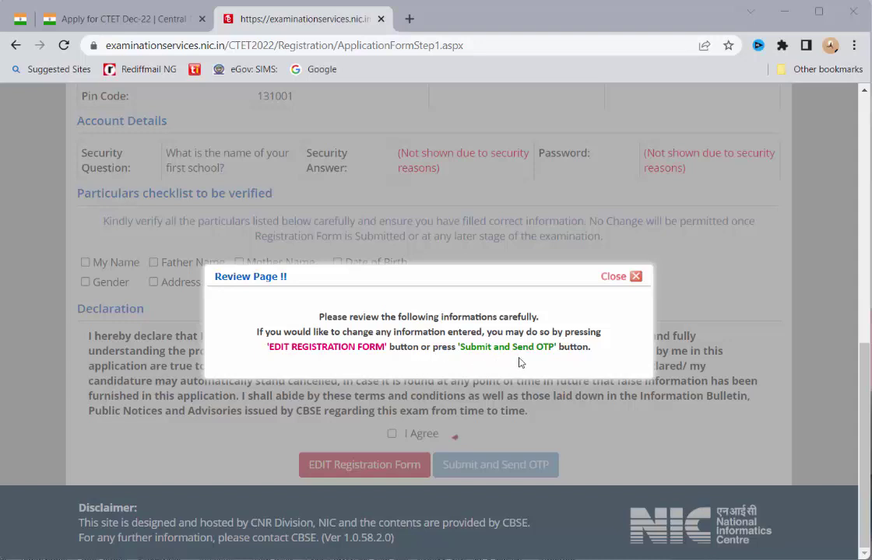
# - Dismiss the review notice and tick My Name, Father Name, Mother Name and Date of Birth
pyautogui.click(615, 276)
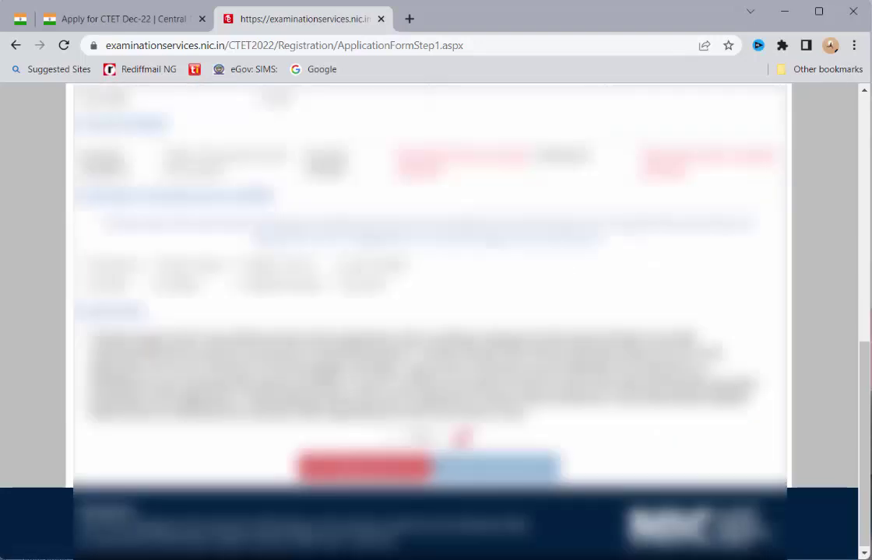
pyautogui.scroll(7, 623, 280)
pyautogui.scroll(2, 371, 244)
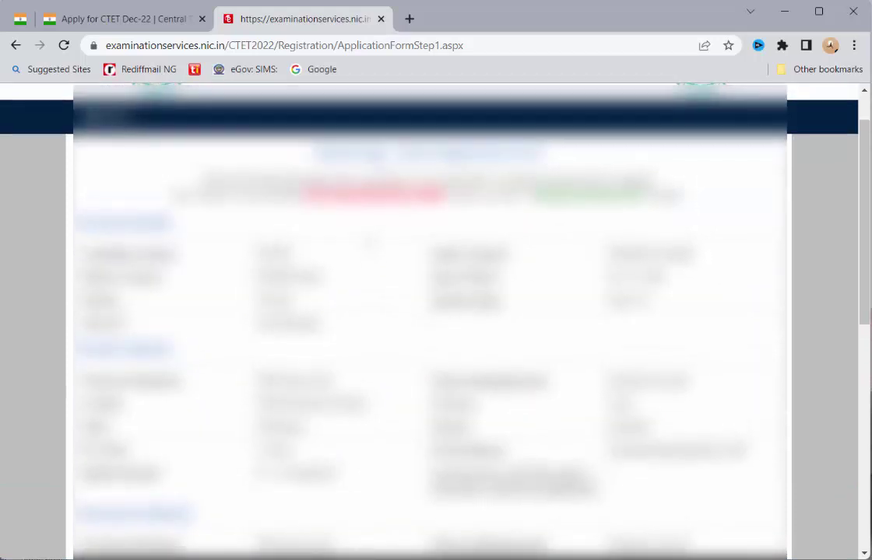
pyautogui.scroll(-10, 371, 244)
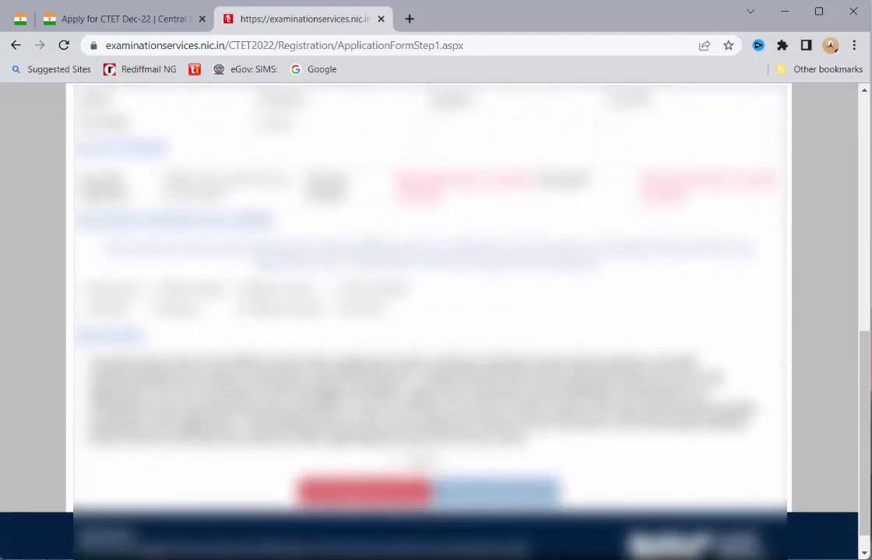
pyautogui.scroll(-1, 112, 272)
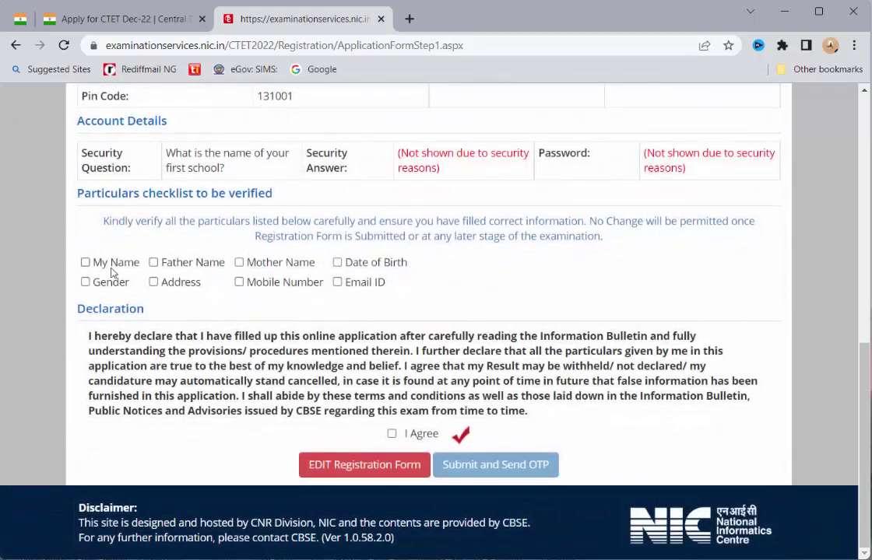
pyautogui.click(97, 264)
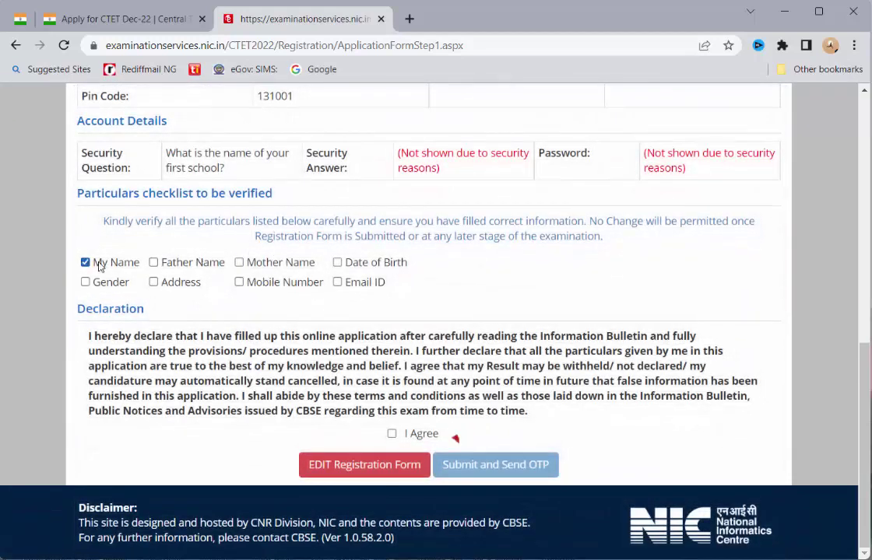
pyautogui.click(179, 262)
pyautogui.click(281, 264)
pyautogui.click(343, 265)
# - Tick Gender, Address, Mobile Number and Email ID, accept the declaration, and submit for OTP
pyautogui.click(86, 283)
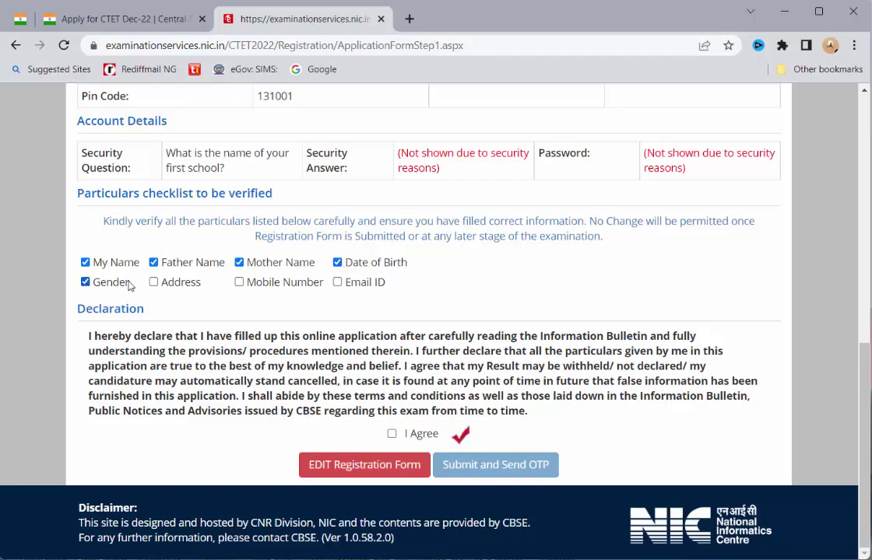
pyautogui.click(153, 284)
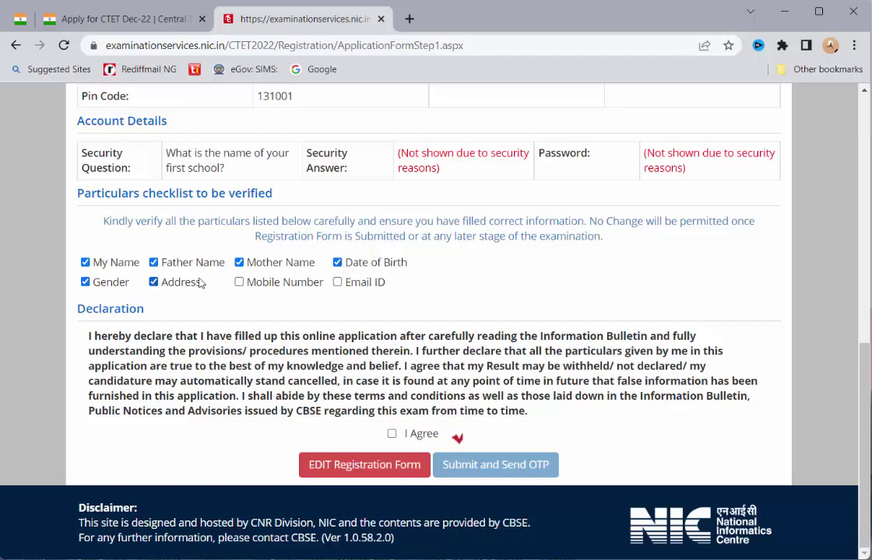
pyautogui.click(240, 283)
pyautogui.click(338, 282)
pyautogui.click(393, 435)
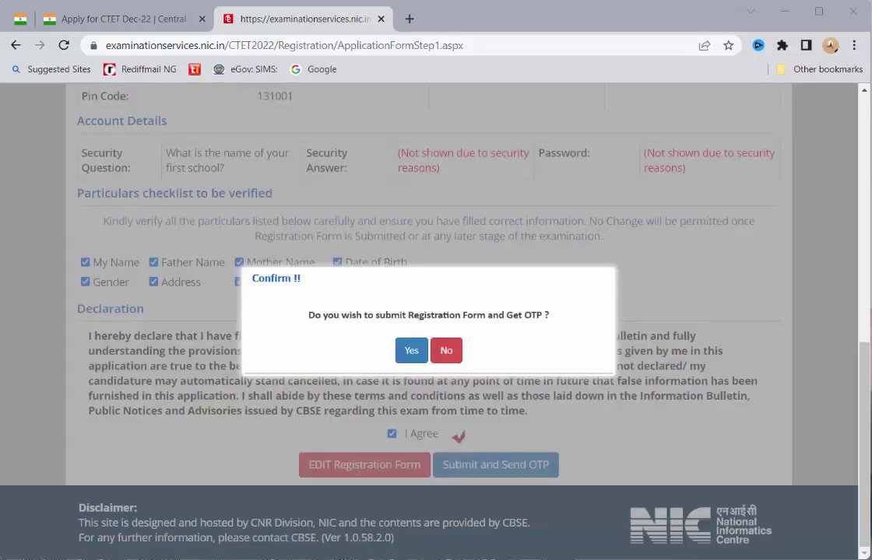
pyautogui.click(411, 352)
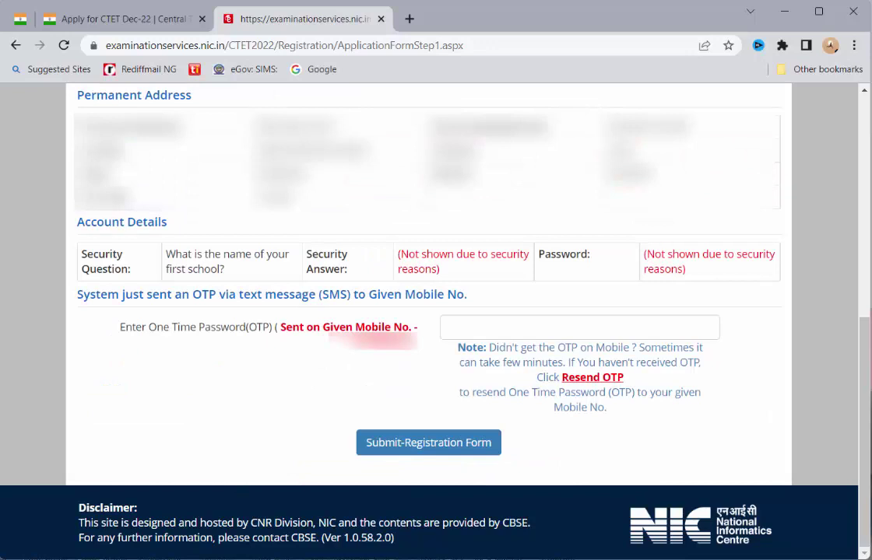
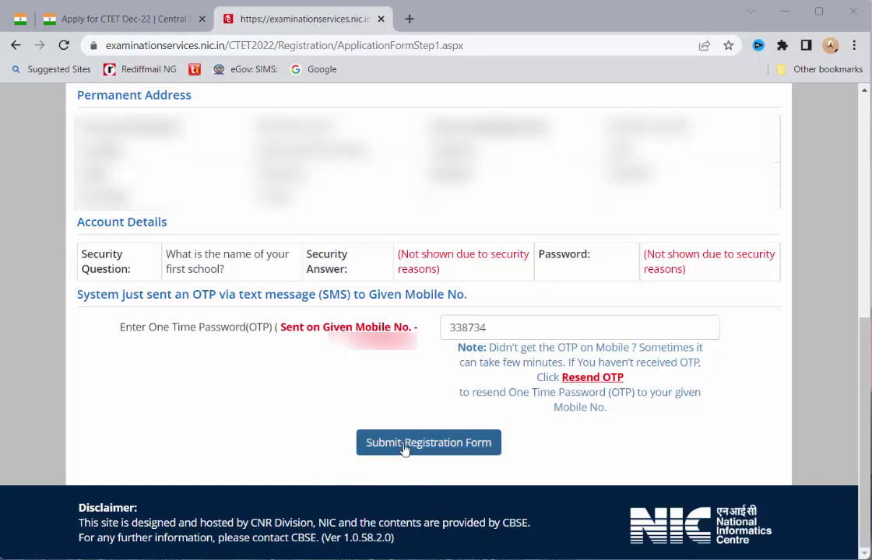
# - Enter the SMS one-time password and submit the registration form
pyautogui.click(405, 448)
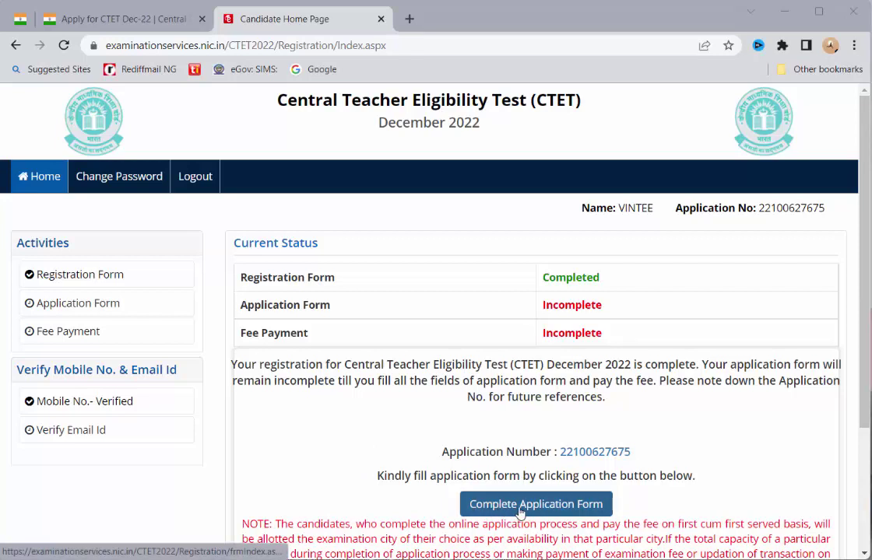
# - Open Complete Application Form and go to its Personal Detail section
pyautogui.click(519, 508)
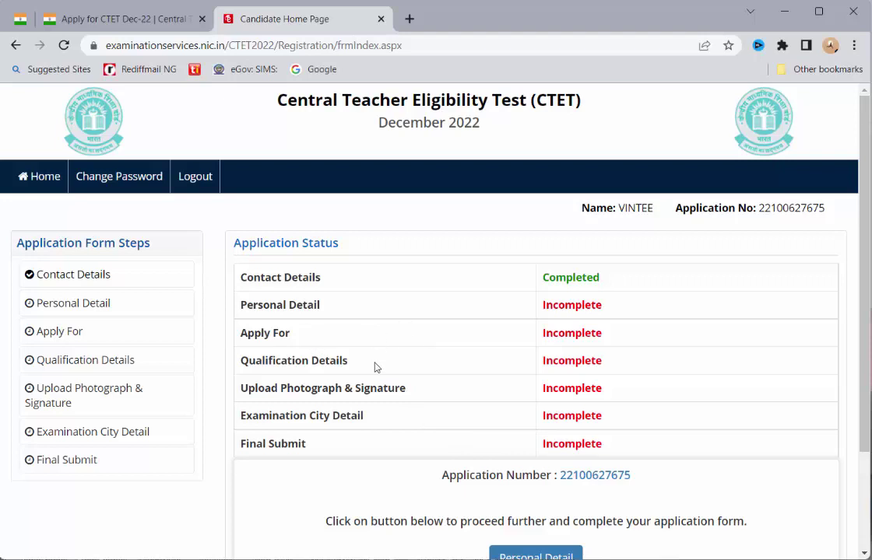
pyautogui.scroll(-1, 376, 369)
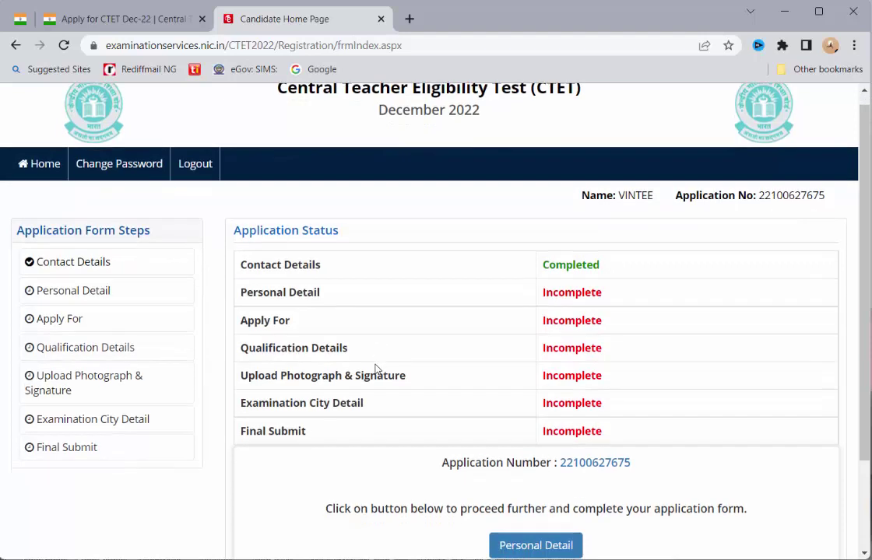
pyautogui.scroll(-2, 376, 369)
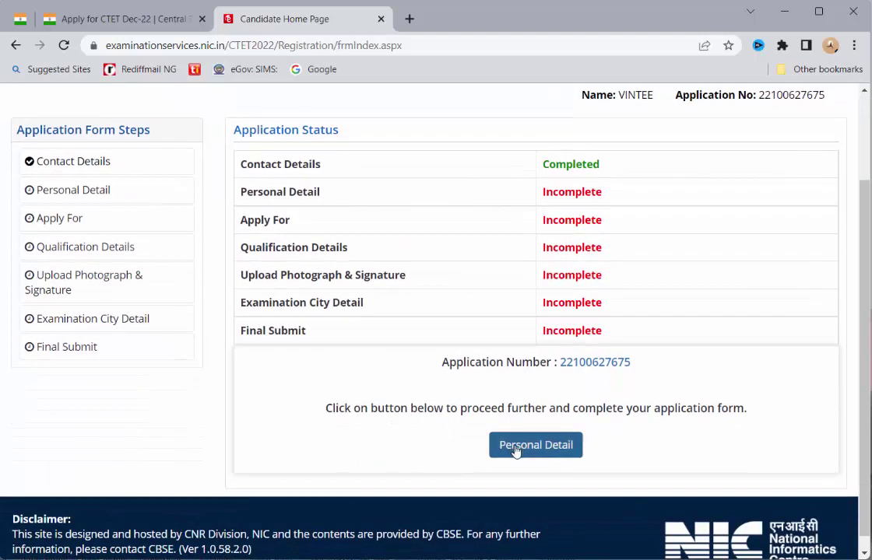
pyautogui.click(515, 450)
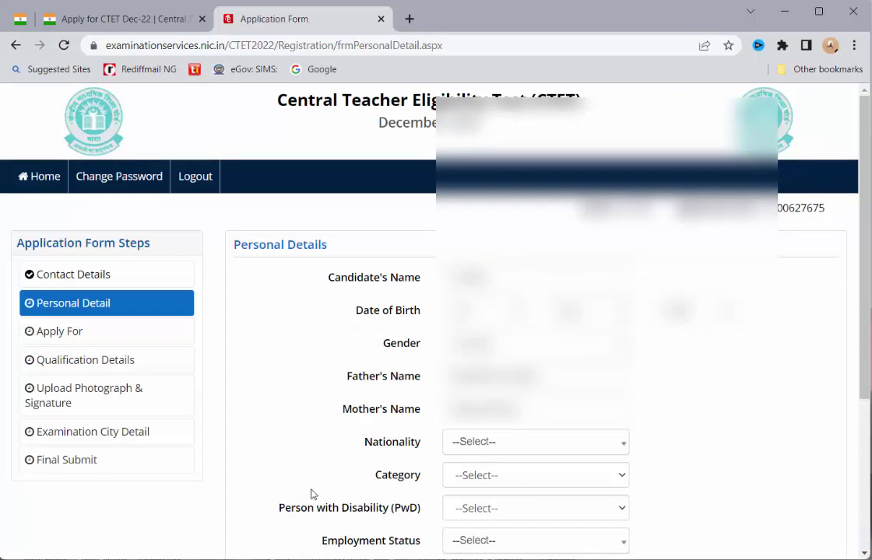
pyautogui.scroll(-2, 312, 494)
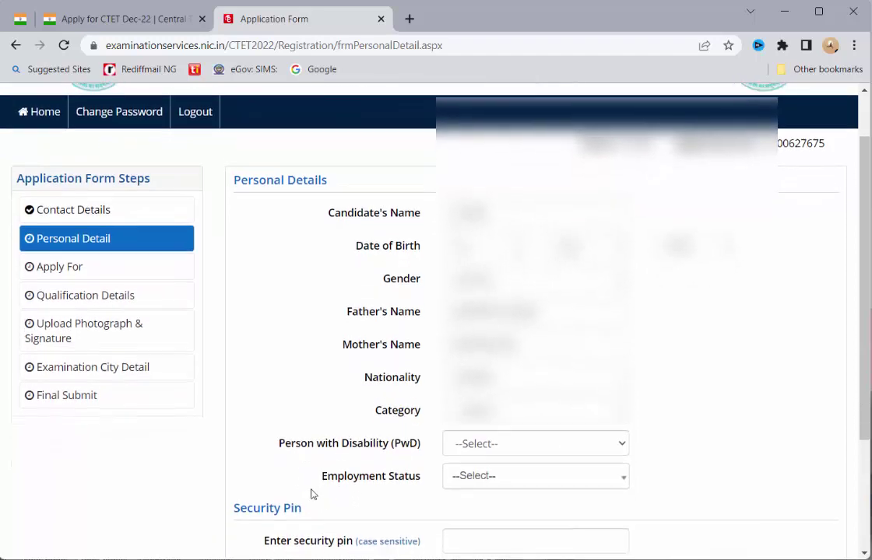
pyautogui.scroll(-1, 312, 494)
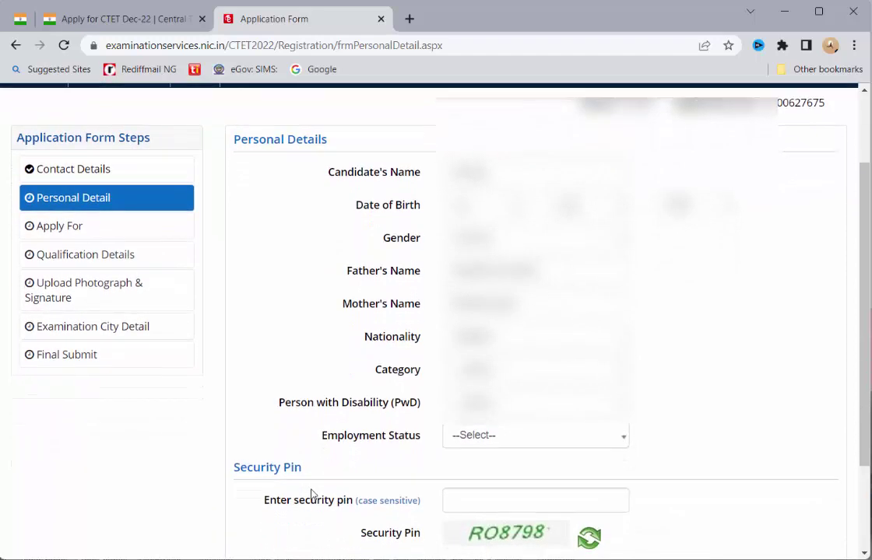
# - Choose a Category, set Person with Disability to No and Employment Status to Not Employed
pyautogui.click(537, 368)
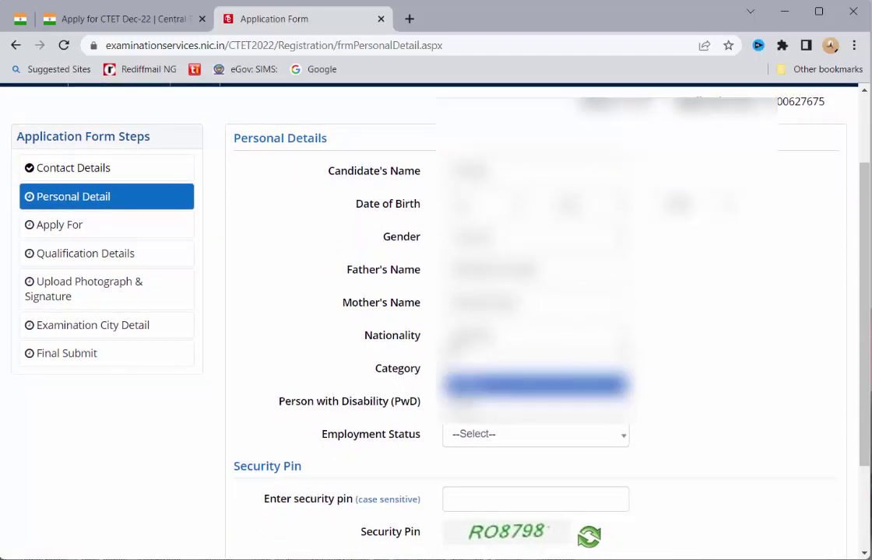
pyautogui.click(538, 402)
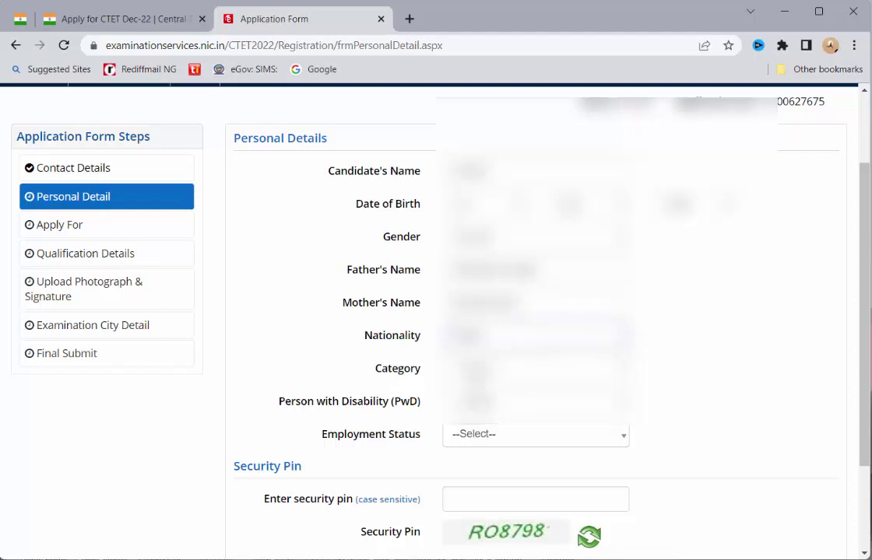
pyautogui.click(537, 369)
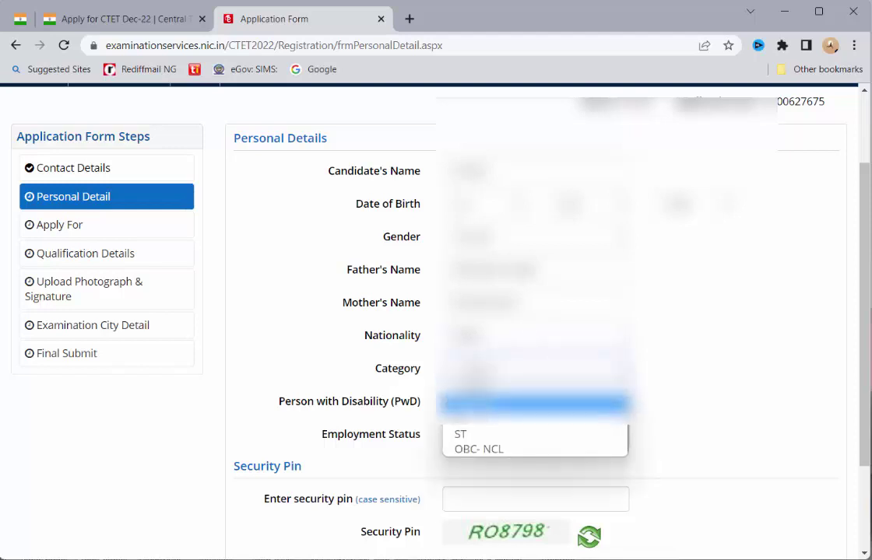
pyautogui.press('Return')
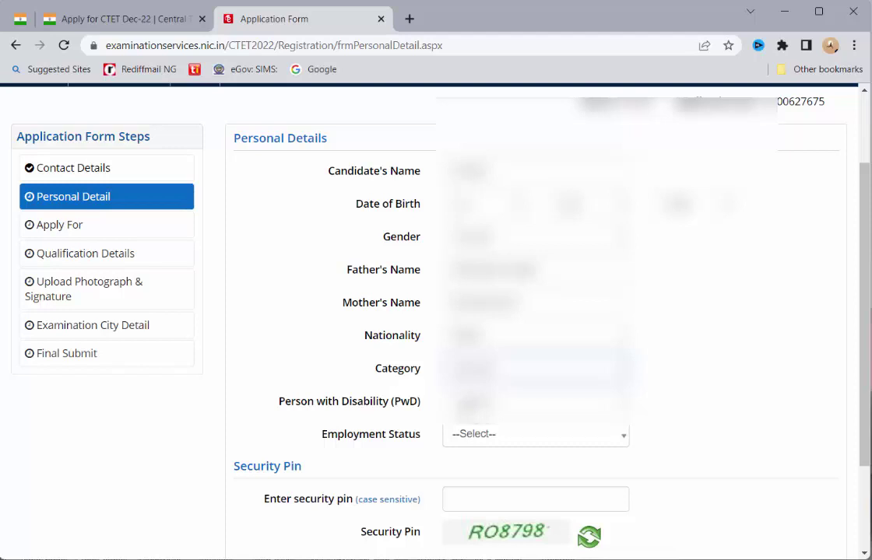
pyautogui.click(470, 406)
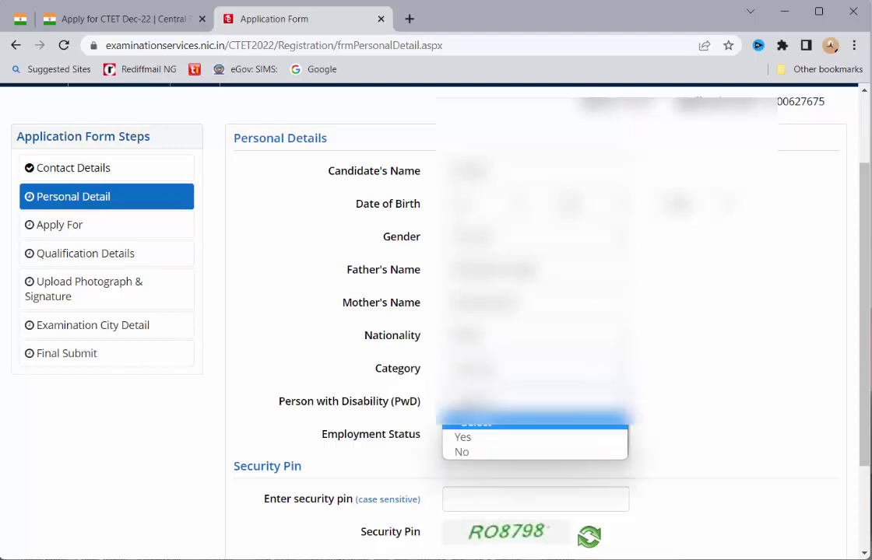
pyautogui.click(473, 461)
pyautogui.click(474, 447)
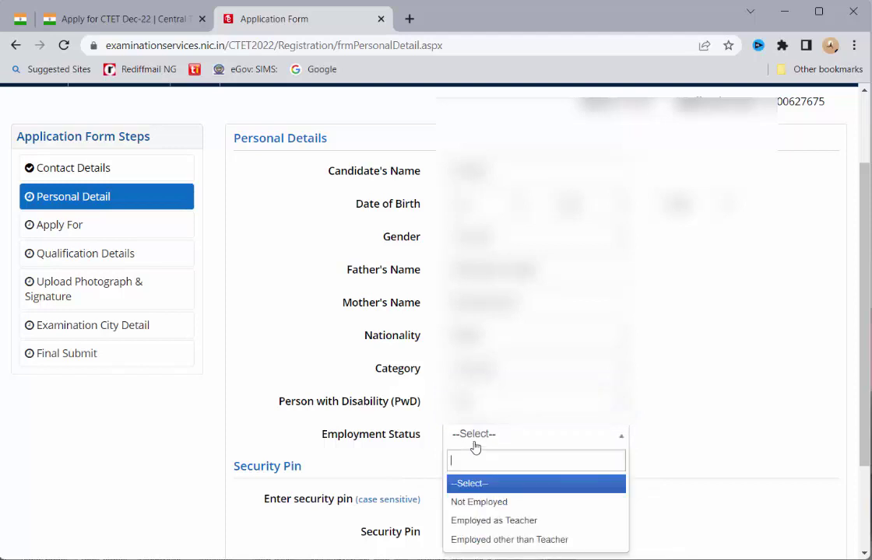
pyautogui.click(454, 502)
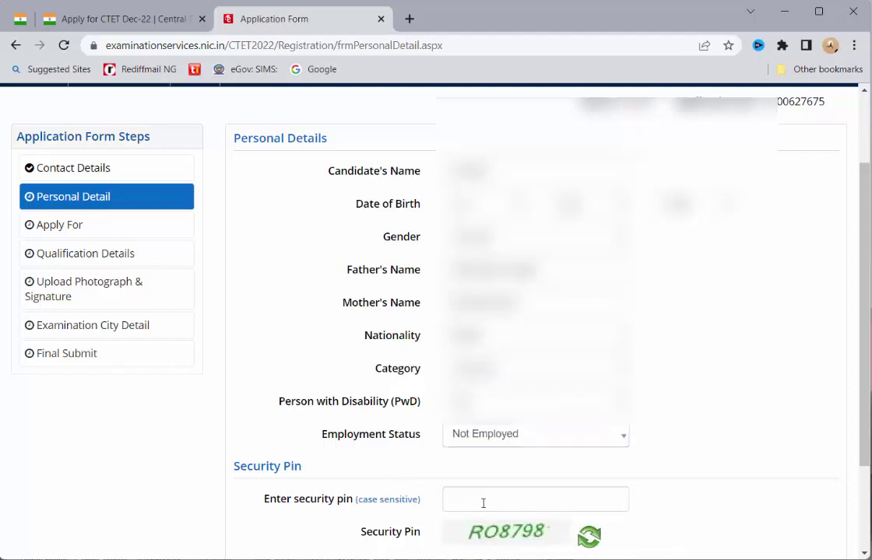
# - Enter the security pin and Save & Next the personal details, confirming with Yes
pyautogui.click(483, 504)
pyautogui.write('R08')
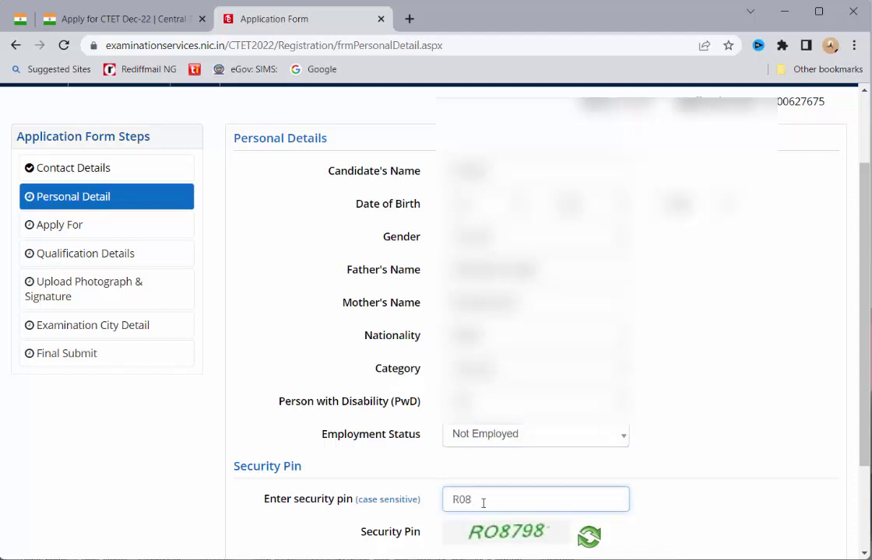
pyautogui.write('798')
pyautogui.scroll(-1, 504, 475)
pyautogui.scroll(-1, 505, 475)
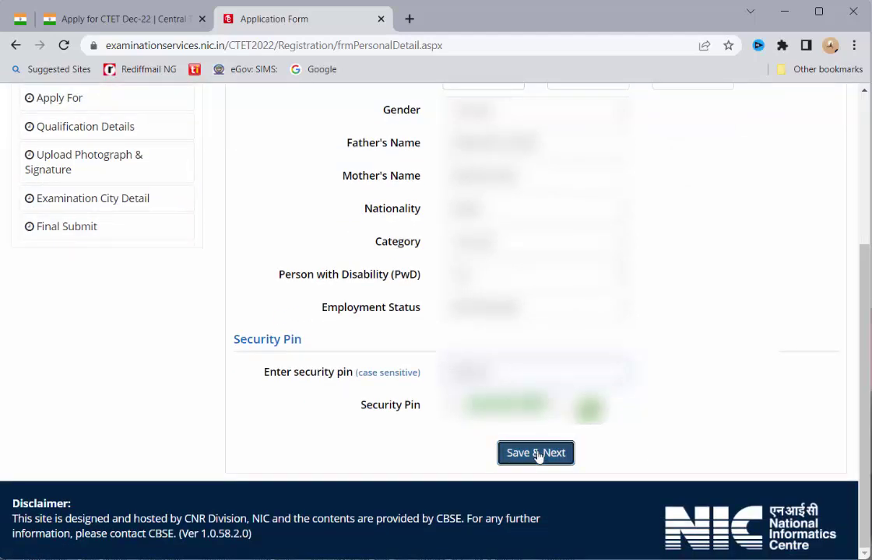
pyautogui.click(537, 455)
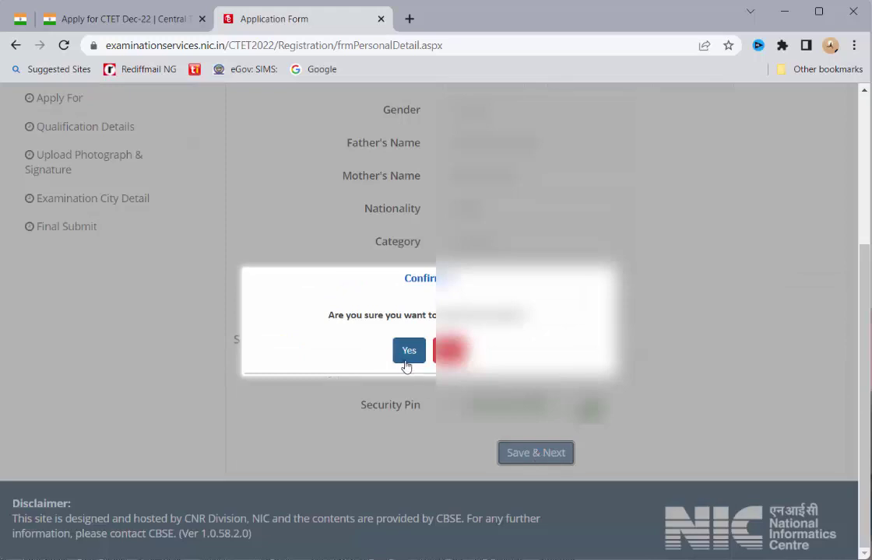
pyautogui.click(404, 357)
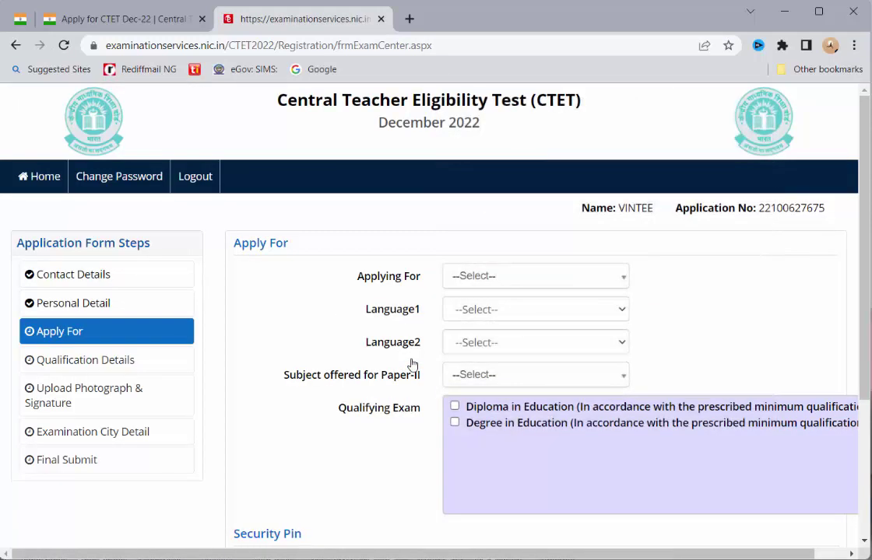
# - Apply for Both papers with Language1 English and Language2 Hindi, then list Classes I–V qualifications
pyautogui.click(487, 282)
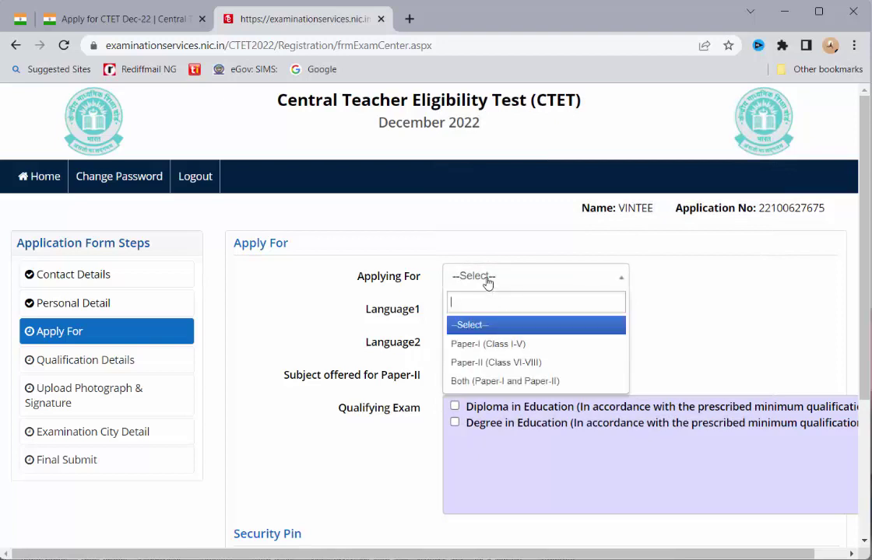
pyautogui.click(479, 381)
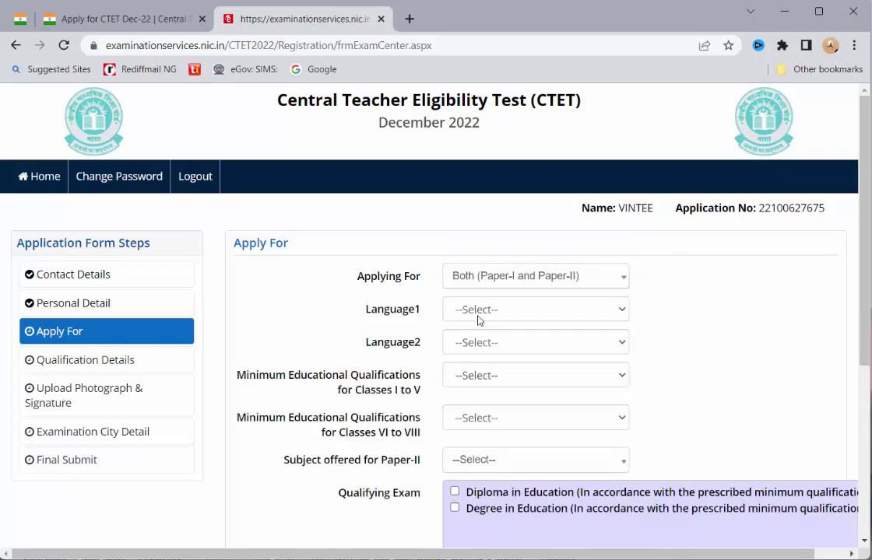
pyautogui.click(478, 319)
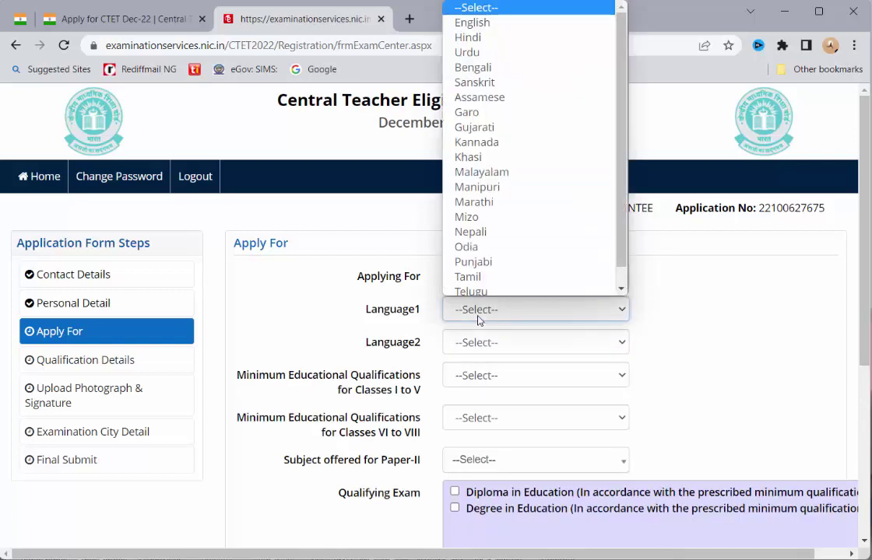
pyautogui.click(491, 23)
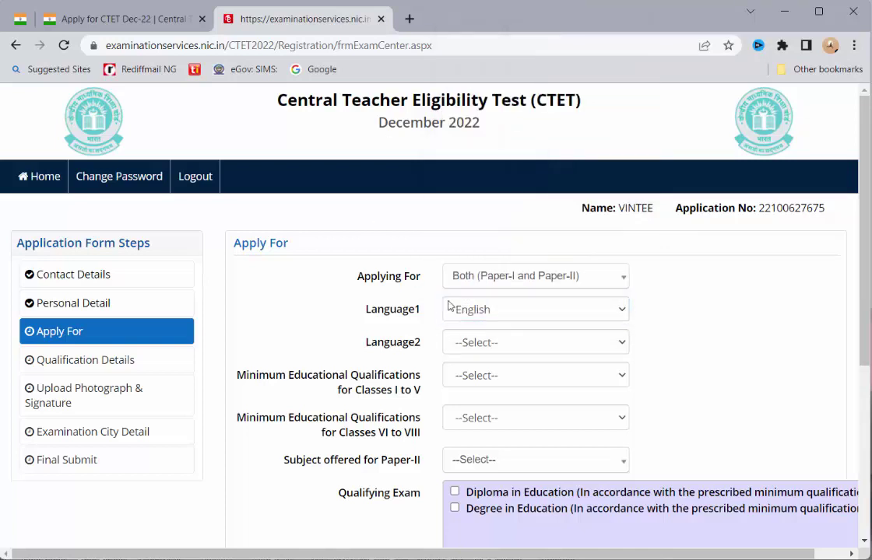
pyautogui.click(479, 342)
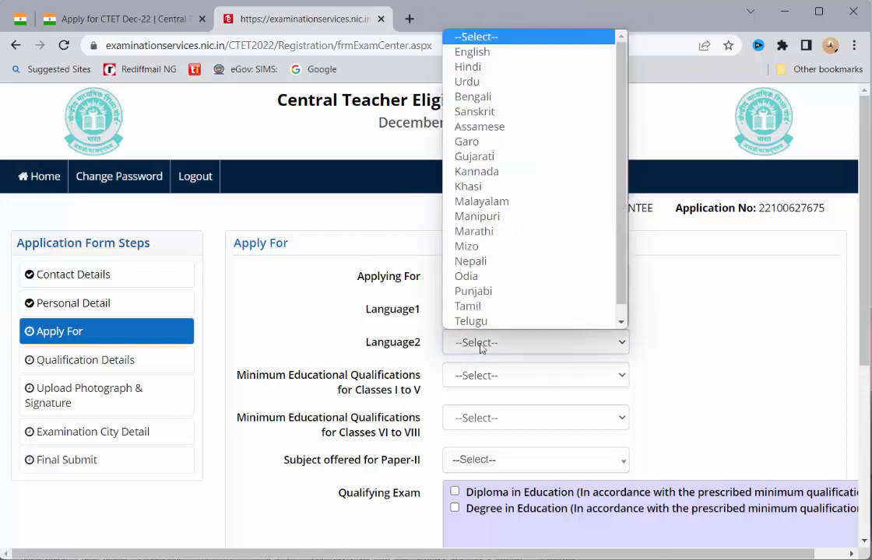
pyautogui.click(494, 68)
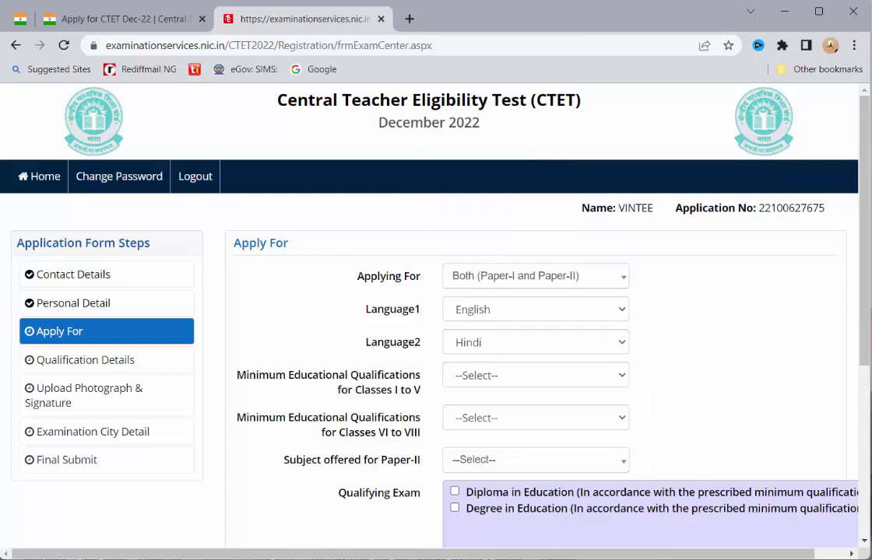
pyautogui.click(535, 375)
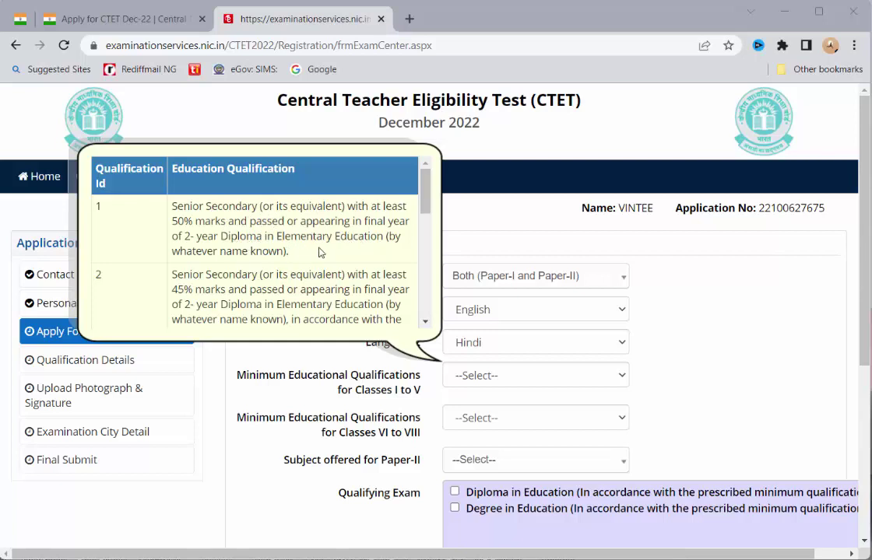
pyautogui.scroll(-1, 319, 252)
pyautogui.scroll(-1, 319, 252)
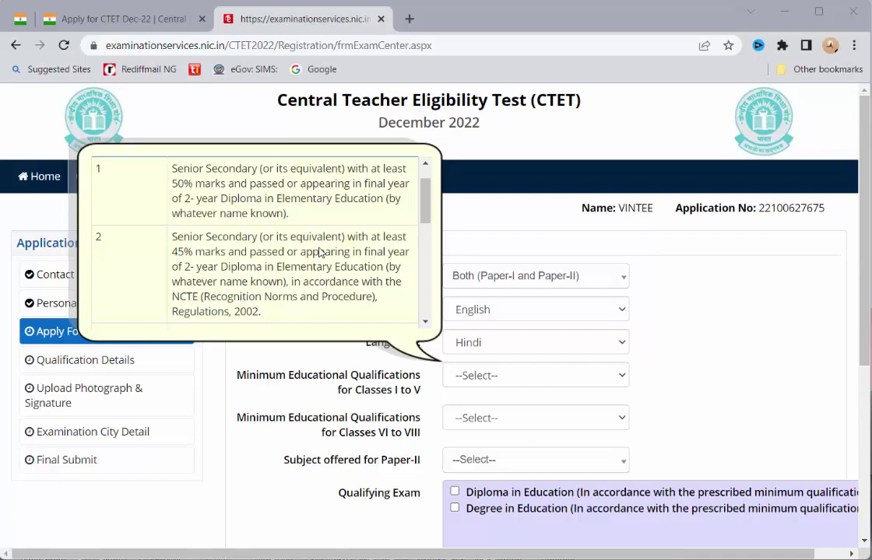
pyautogui.scroll(-3, 319, 252)
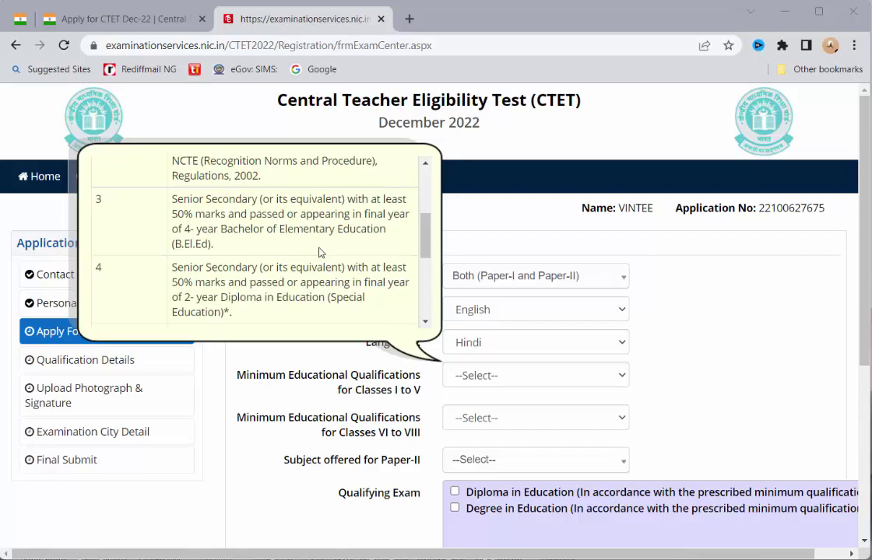
pyautogui.scroll(-2, 319, 252)
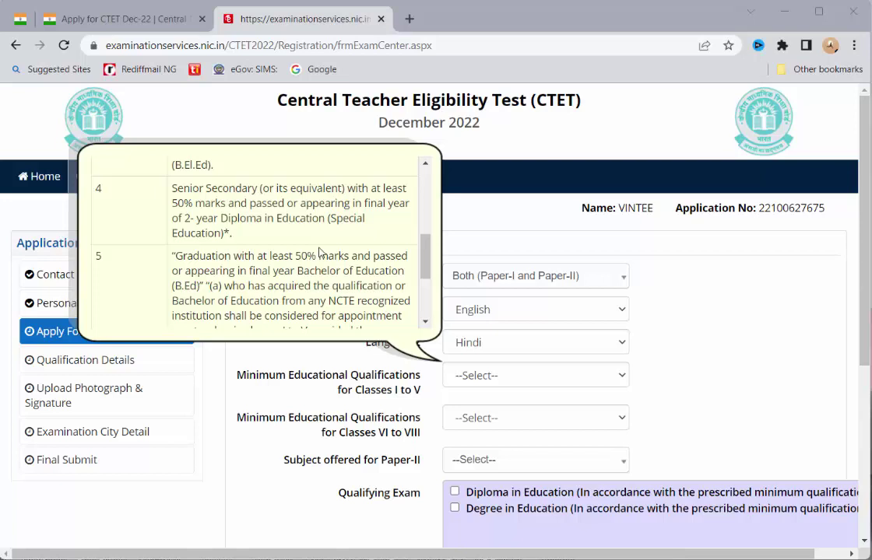
pyautogui.scroll(-1, 320, 251)
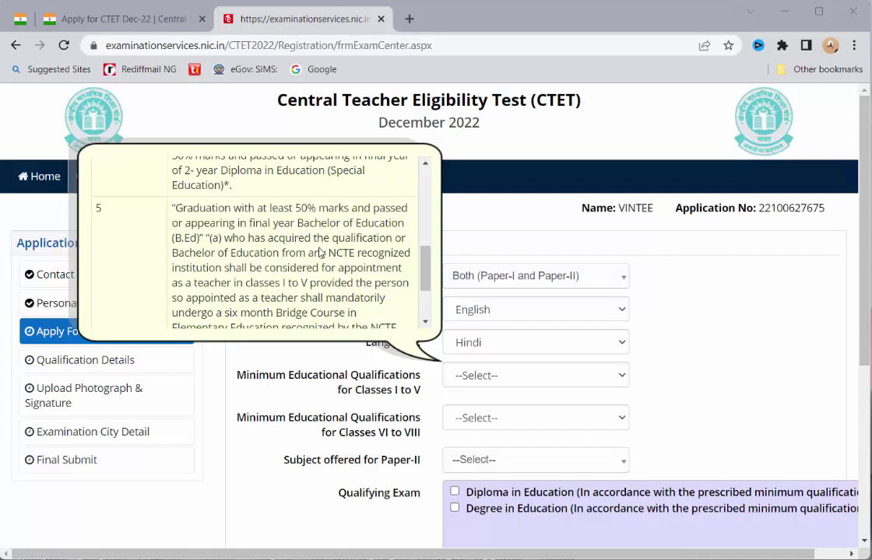
pyautogui.scroll(-1, 319, 253)
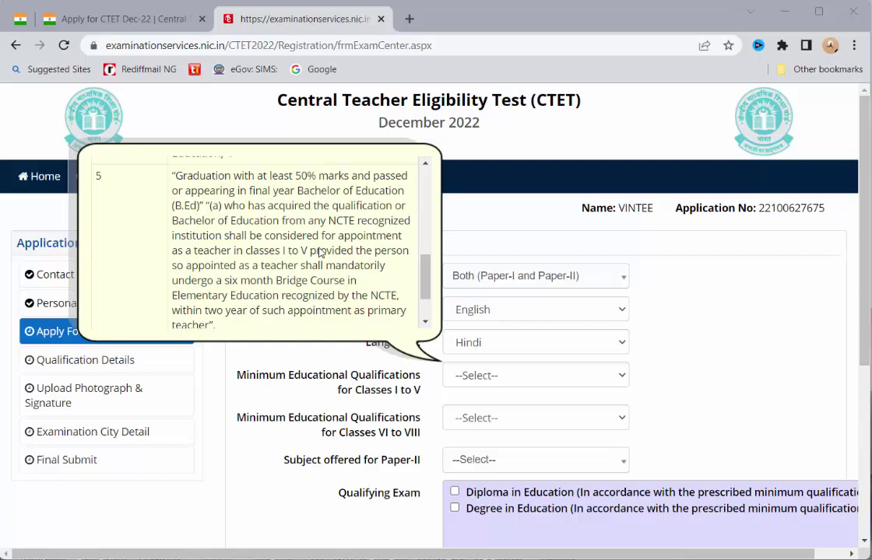
pyautogui.scroll(-1, 319, 253)
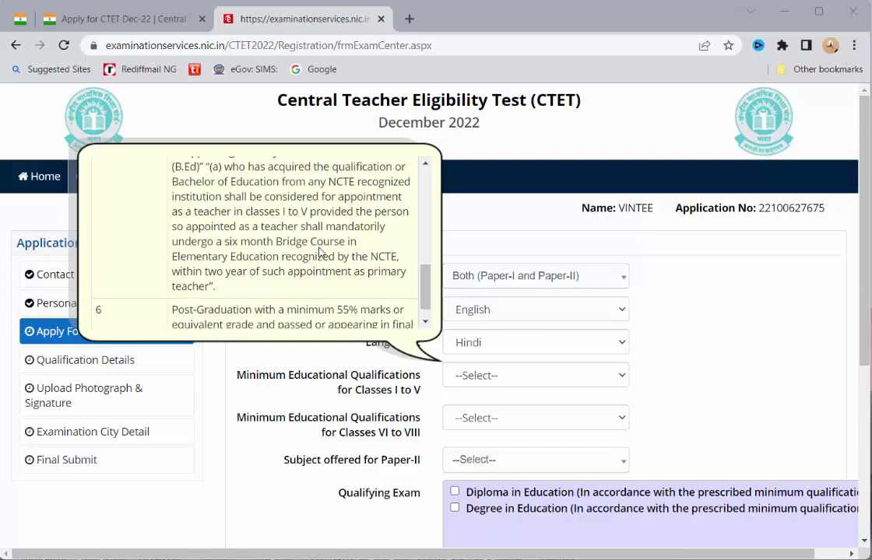
pyautogui.scroll(1, 319, 253)
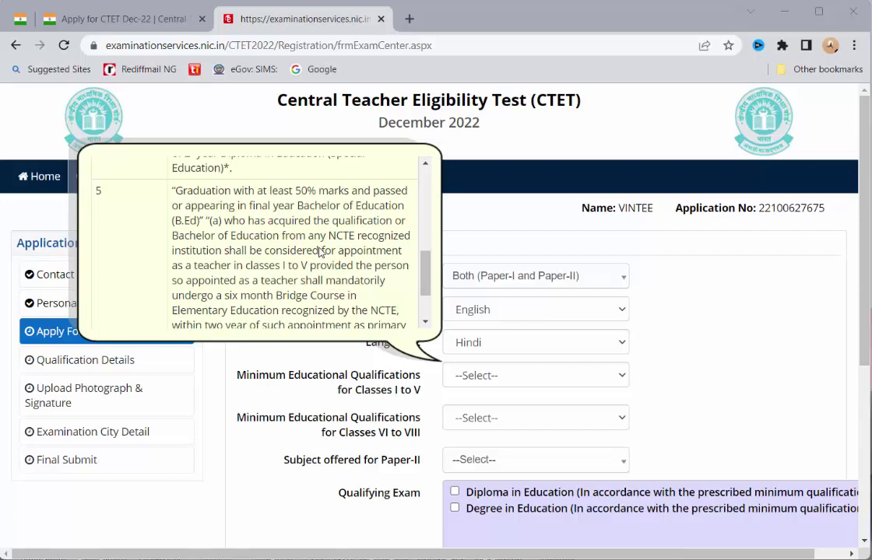
pyautogui.scroll(-5, 318, 253)
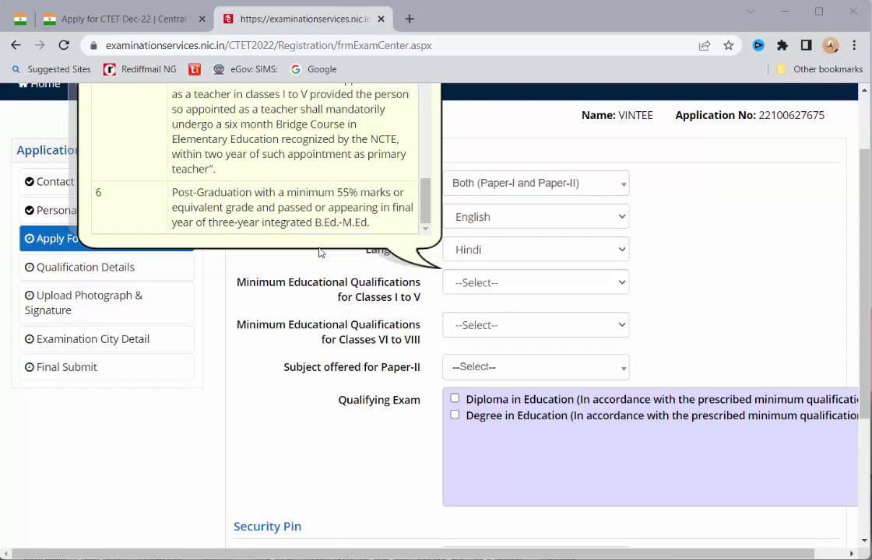
pyautogui.scroll(2, 319, 252)
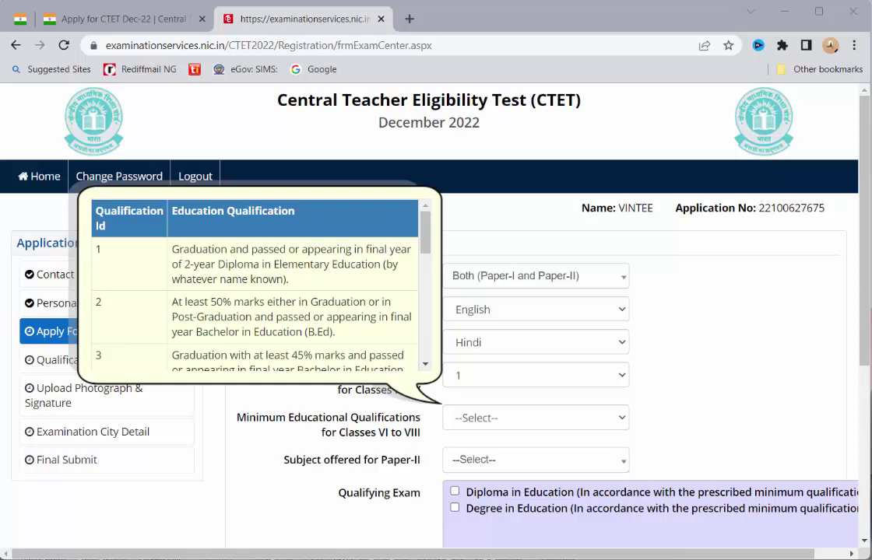
# - Scroll through the qualification popup's options
pyautogui.scroll(-10, 335, 284)
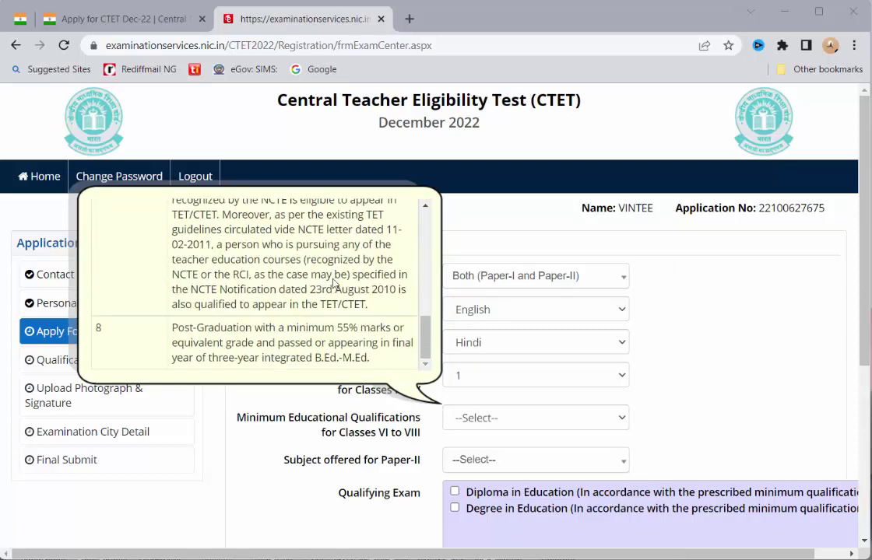
pyautogui.scroll(10, 335, 284)
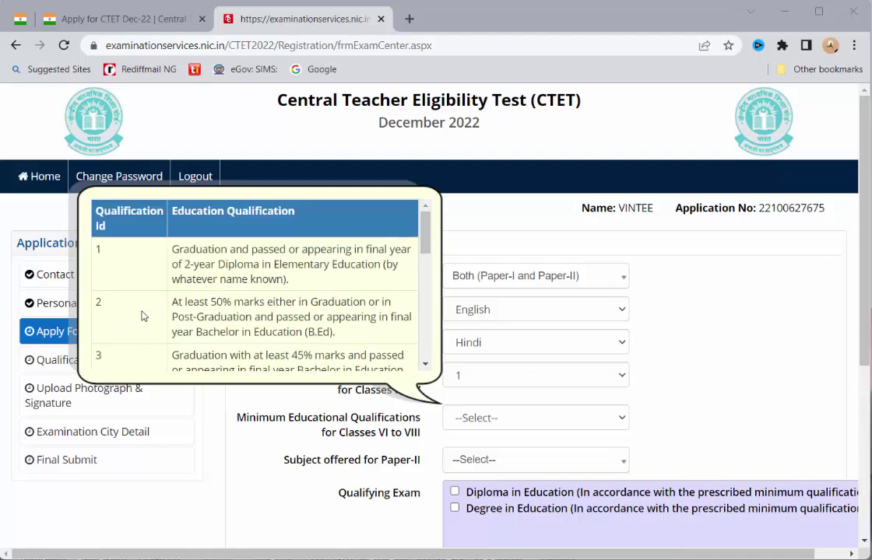
pyautogui.scroll(-4, 142, 315)
pyautogui.scroll(4, 143, 315)
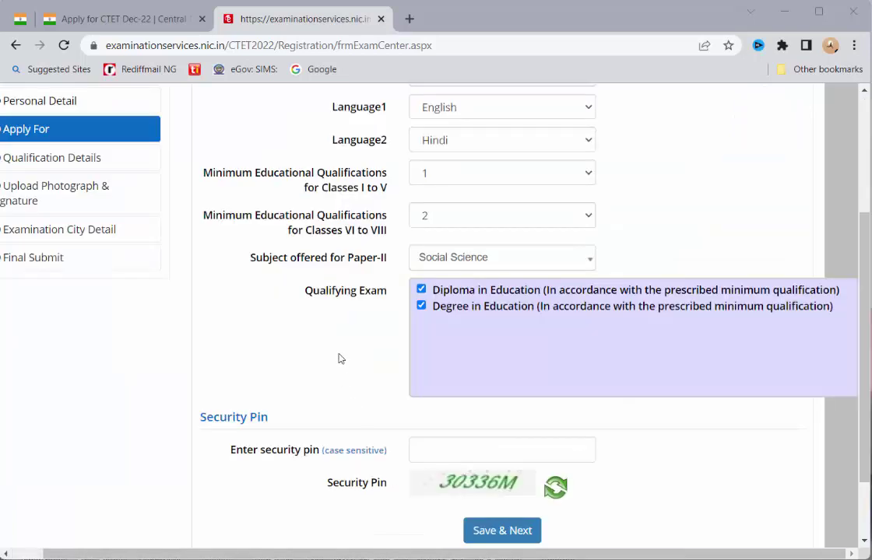
# - Keep Social Science as the Paper-II subject, enter the security pin, and save the Apply For section
pyautogui.click(478, 258)
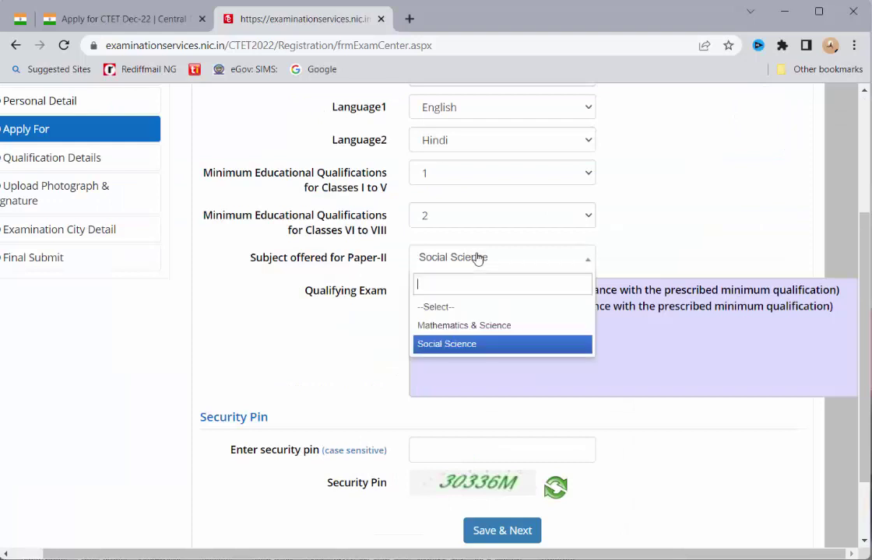
pyautogui.click(477, 257)
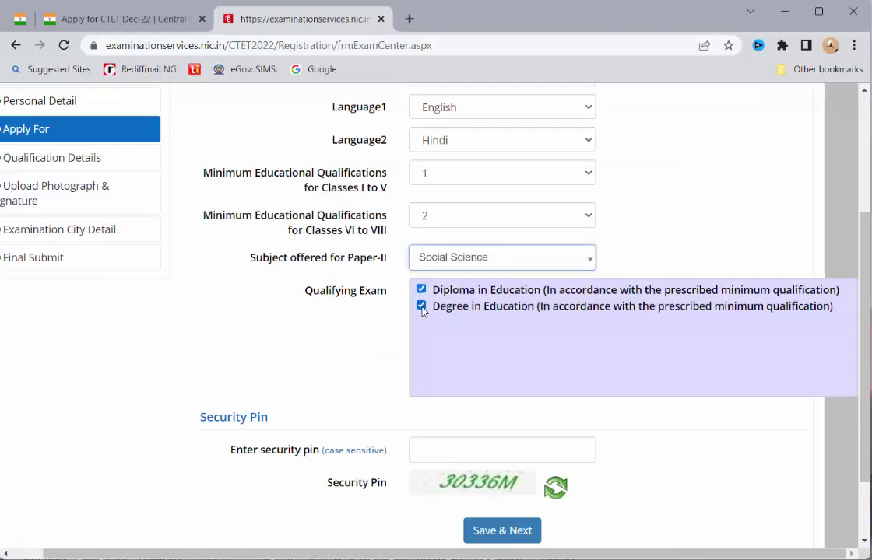
pyautogui.click(438, 452)
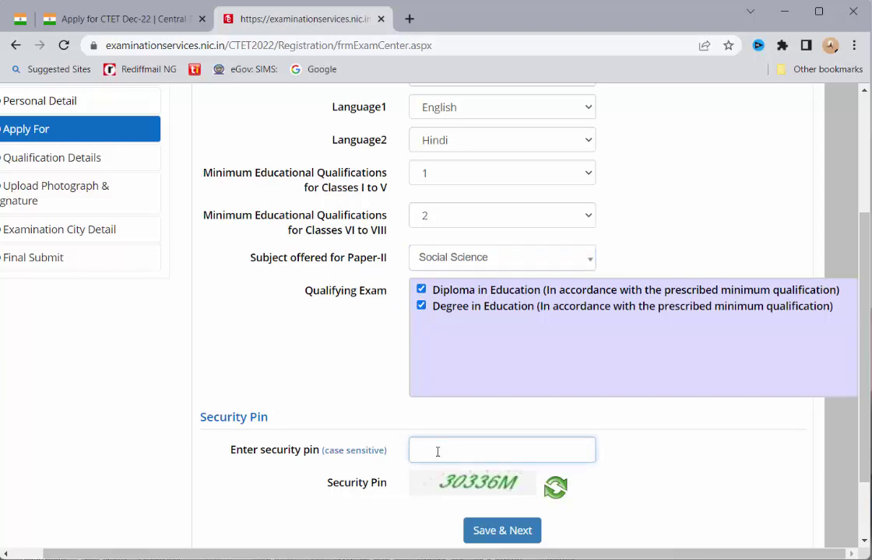
pyautogui.write('30336M')
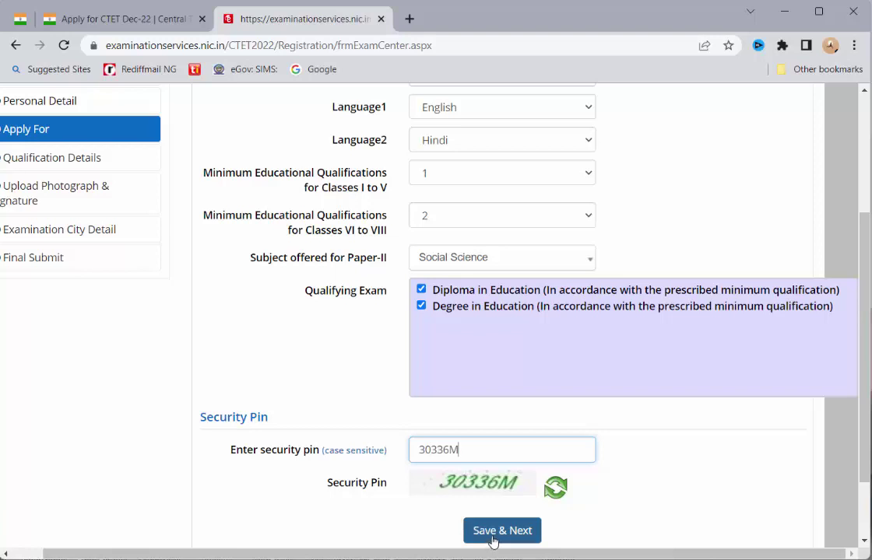
pyautogui.click(489, 536)
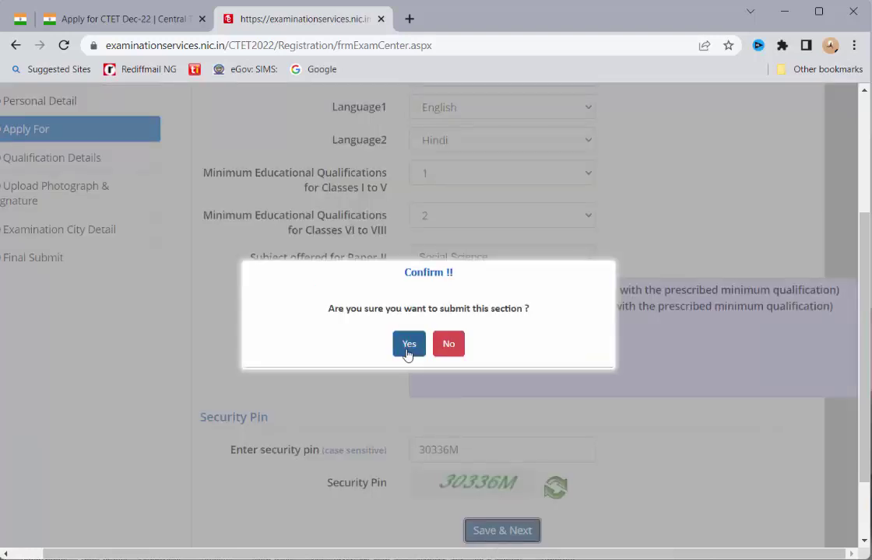
pyautogui.click(408, 351)
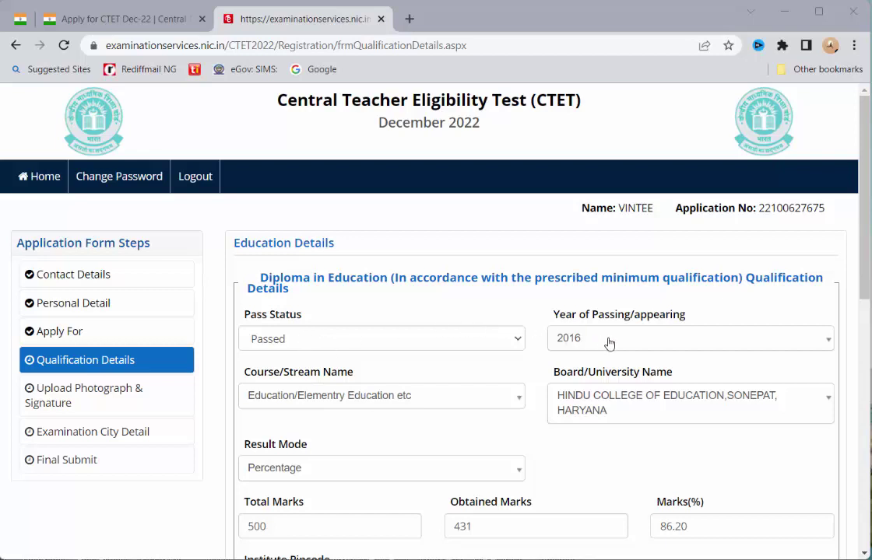
# - Keep Passed status, Education/Elementary Education course, and Percentage result mode for the diploma
pyautogui.click(304, 340)
pyautogui.click(303, 340)
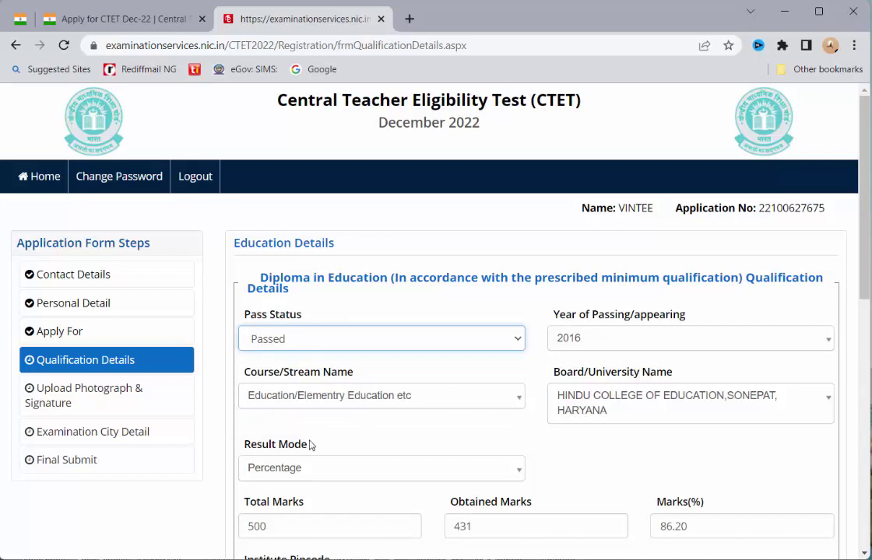
pyautogui.click(474, 405)
pyautogui.click(475, 405)
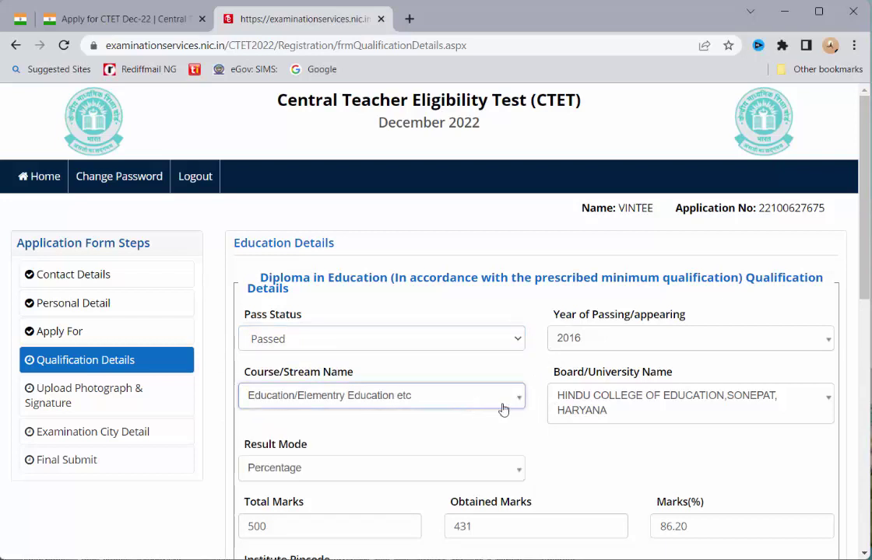
pyautogui.scroll(-3, 642, 409)
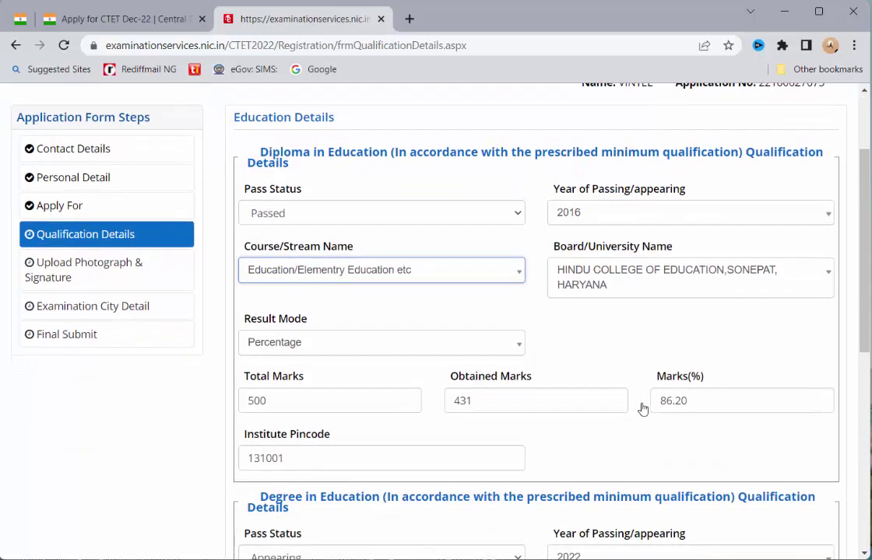
pyautogui.scroll(-1, 378, 364)
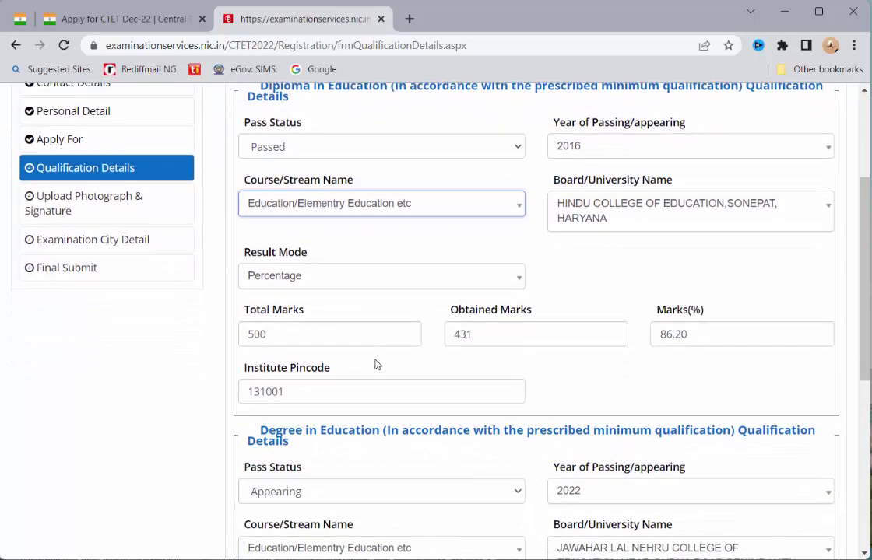
pyautogui.click(365, 285)
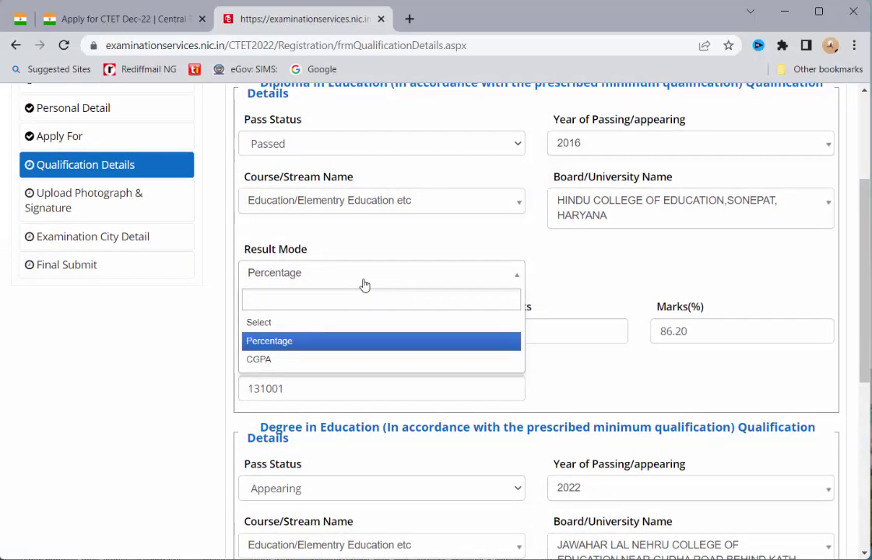
pyautogui.click(364, 285)
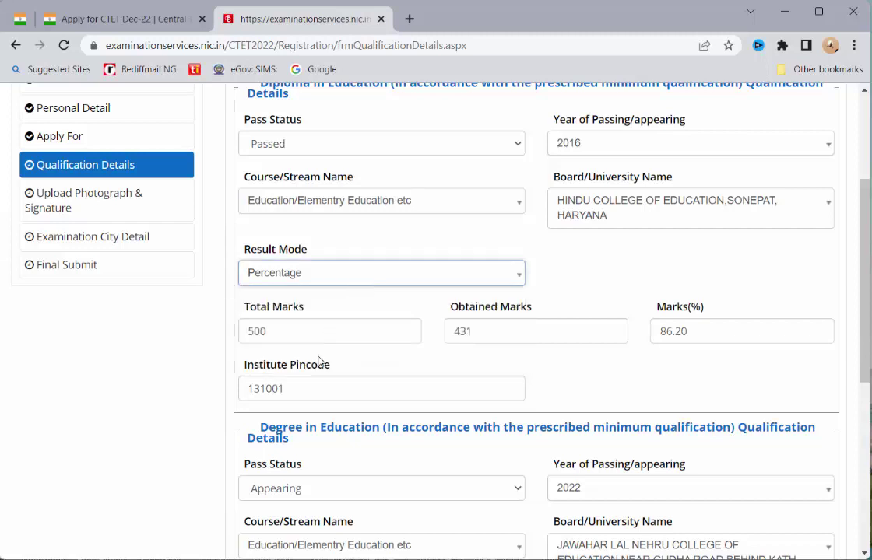
pyautogui.scroll(-1, 491, 338)
pyautogui.scroll(-1, 491, 338)
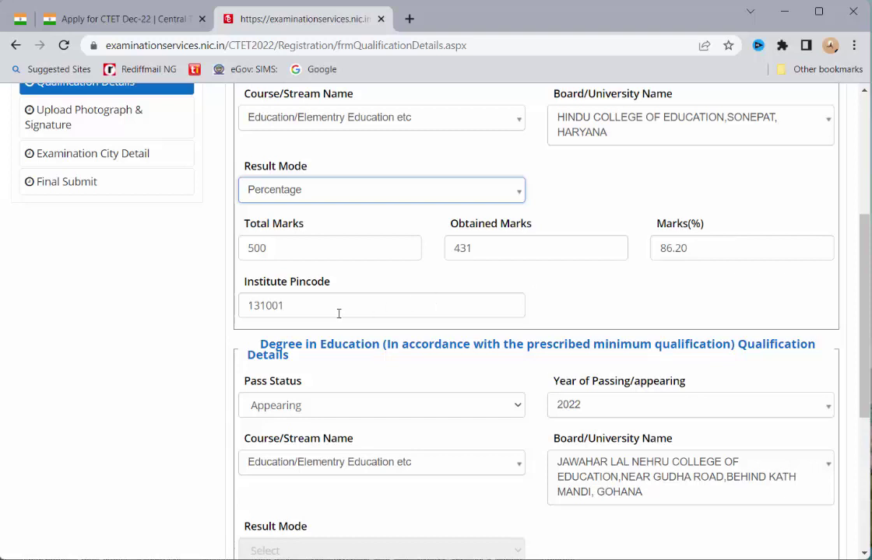
pyautogui.scroll(-1, 339, 314)
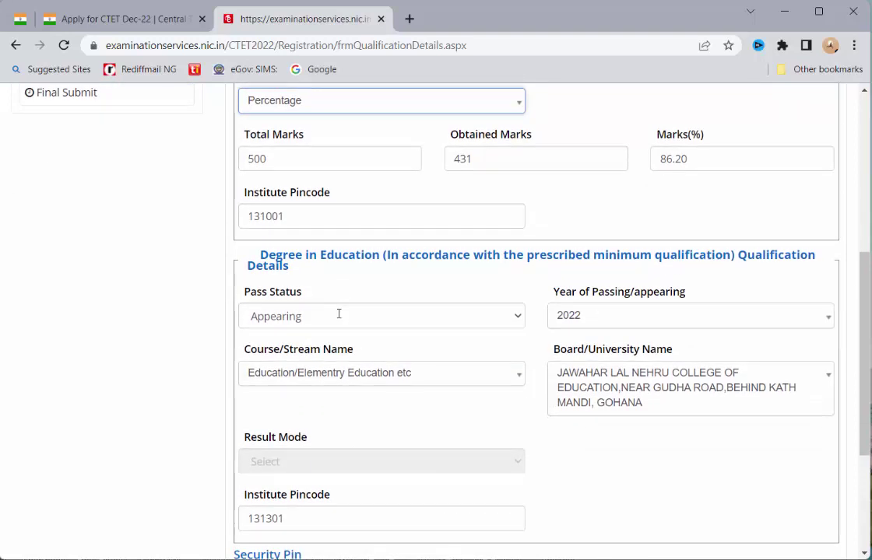
pyautogui.scroll(-1, 351, 298)
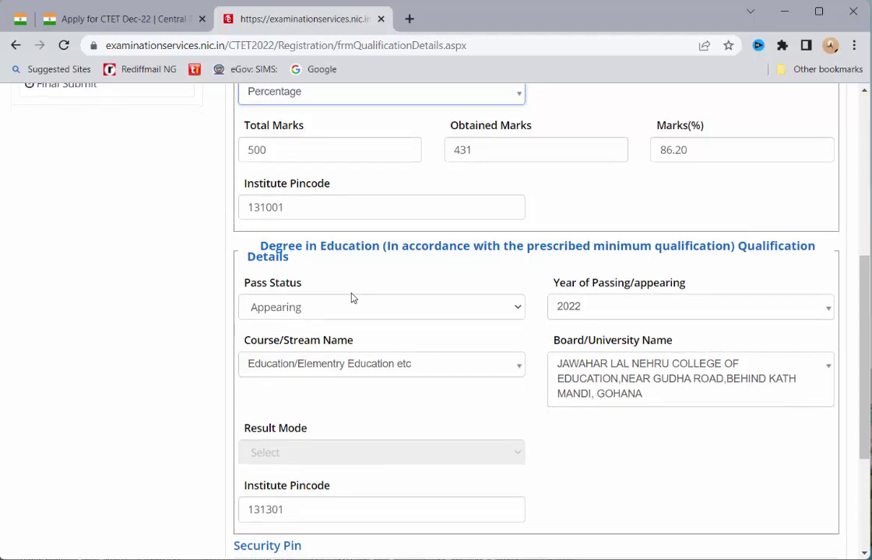
pyautogui.scroll(-1, 351, 298)
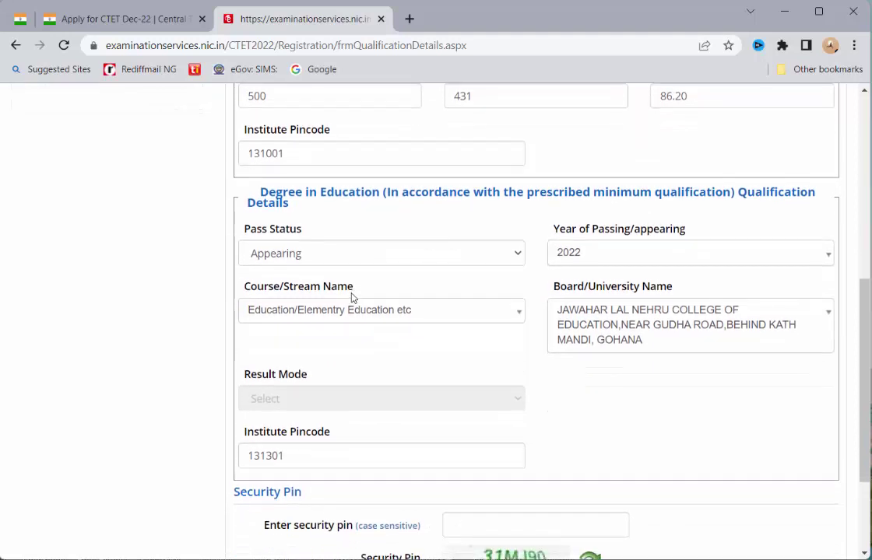
pyautogui.scroll(-1, 351, 298)
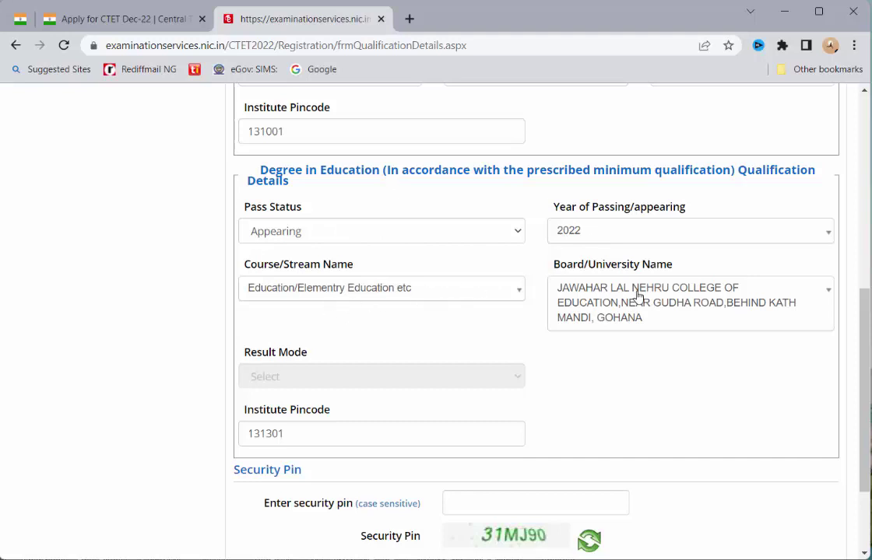
pyautogui.scroll(-2, 639, 294)
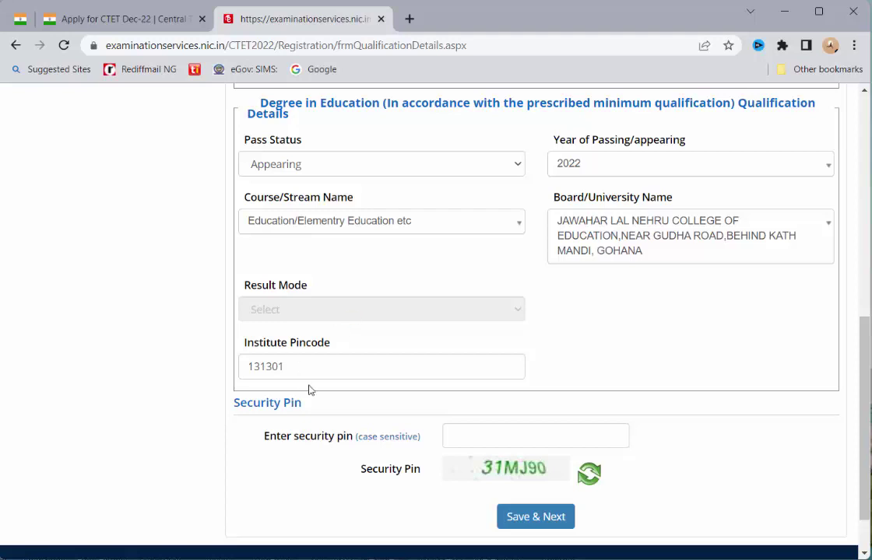
# - Enter the qualification page security pin and save the qualification details, confirming with Yes
pyautogui.click(481, 435)
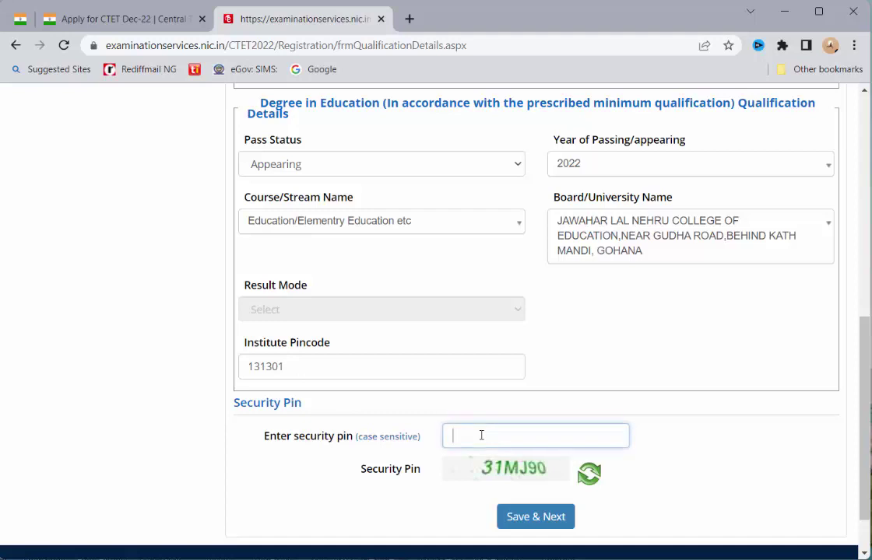
pyautogui.write('31MJ90')
pyautogui.click(527, 516)
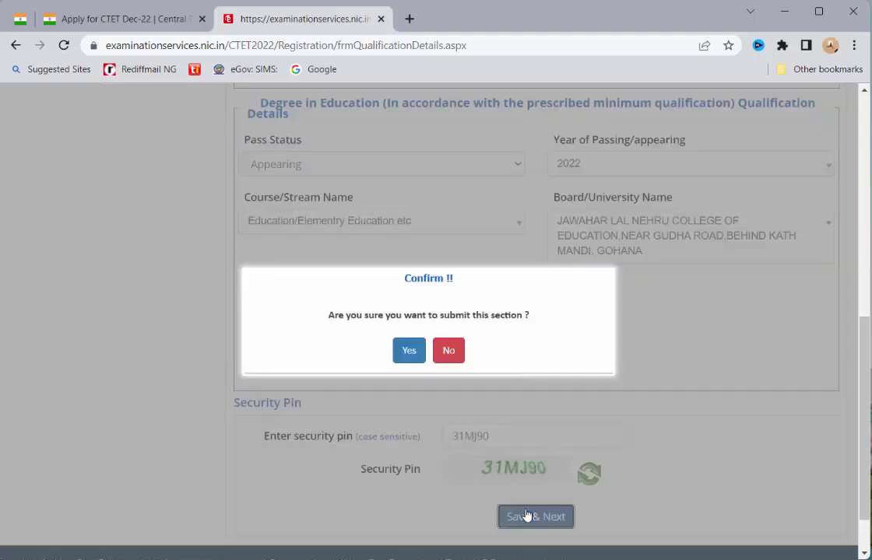
pyautogui.click(399, 353)
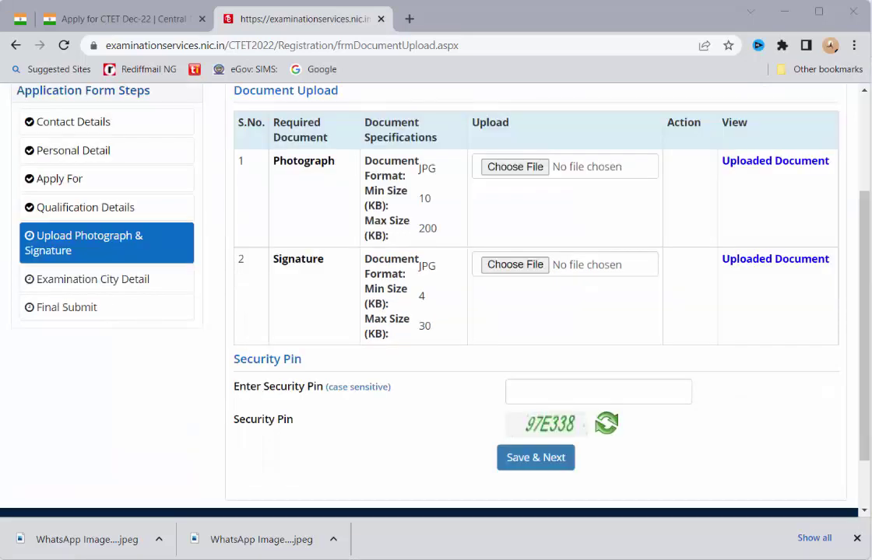
# - Enter the upload page security pin and save the photograph and signature section
pyautogui.click(532, 386)
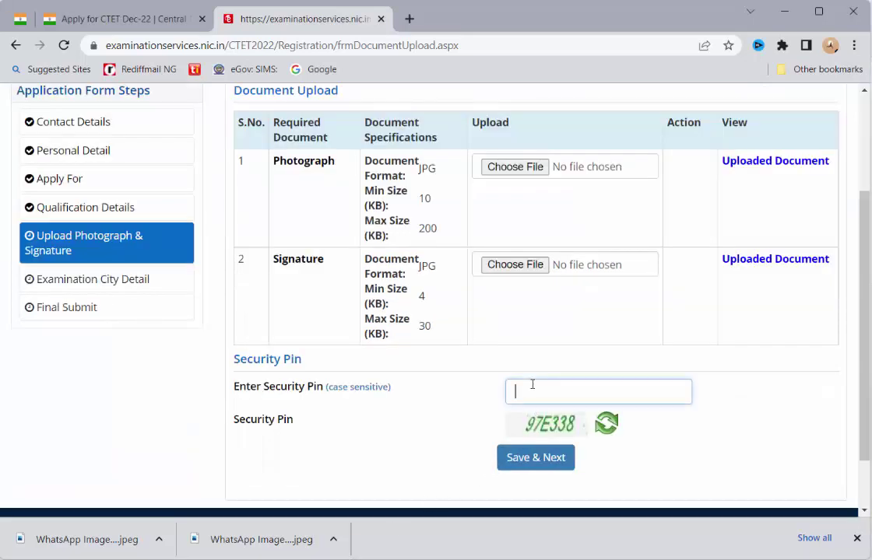
pyautogui.write('97')
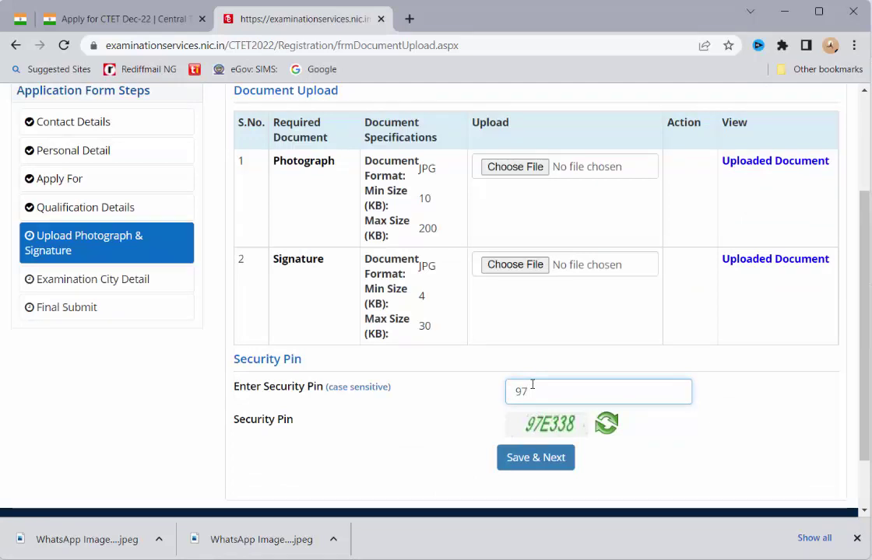
pyautogui.write('E338')
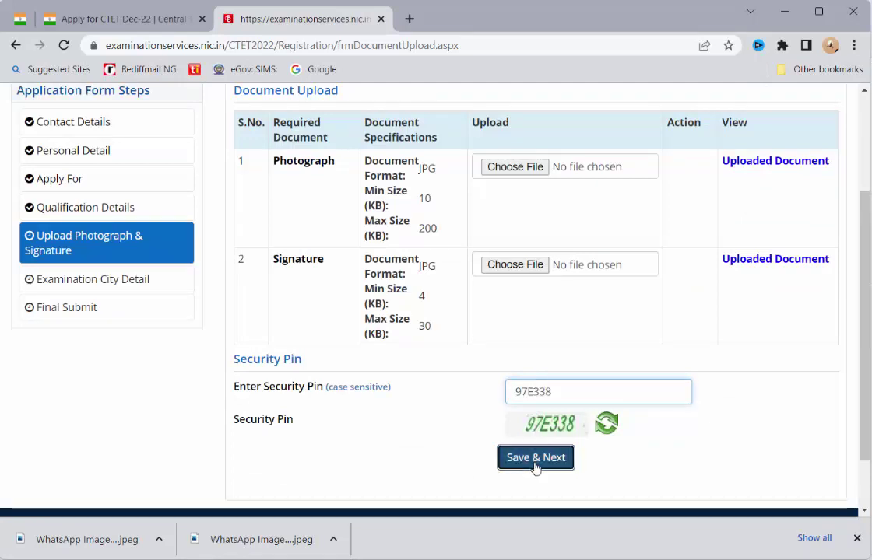
pyautogui.click(535, 465)
pyautogui.click(412, 329)
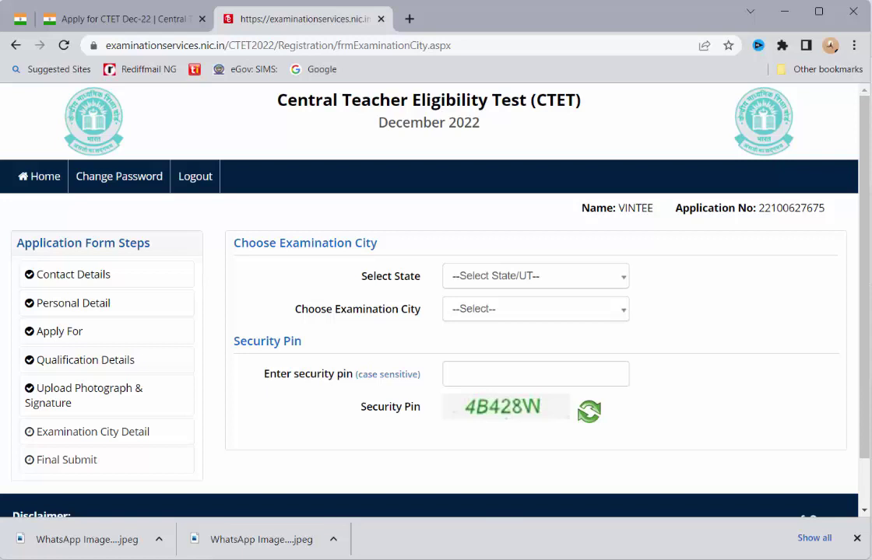
# - Choose DELHI (NCT) as the exam state and NEW DELHI as the exam city
pyautogui.click(530, 277)
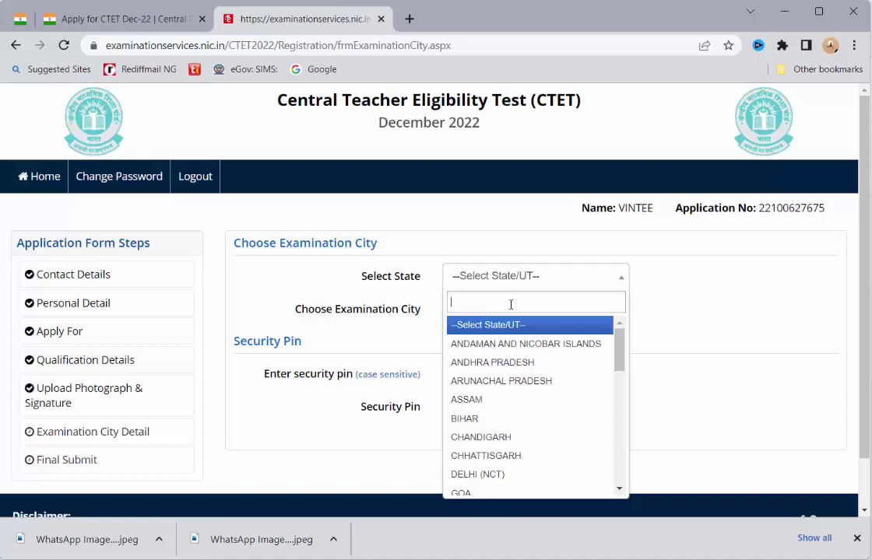
pyautogui.click(476, 467)
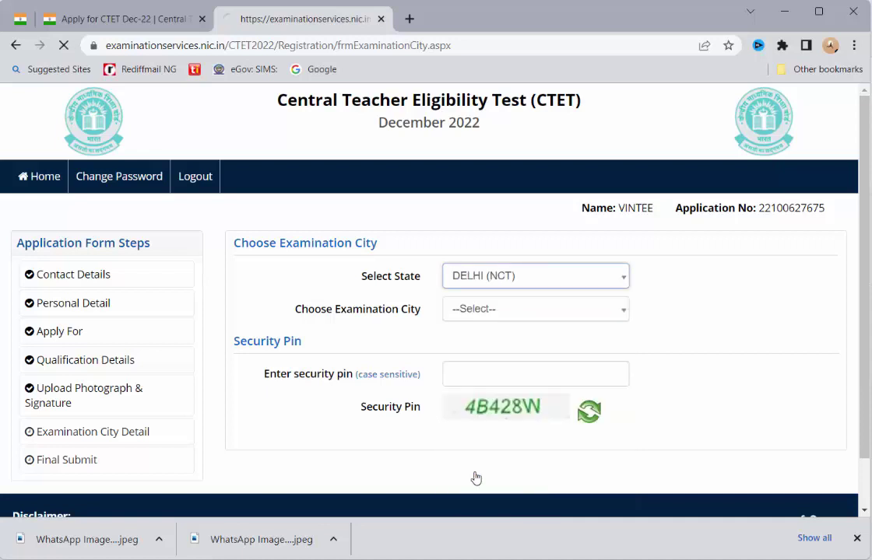
pyautogui.click(488, 315)
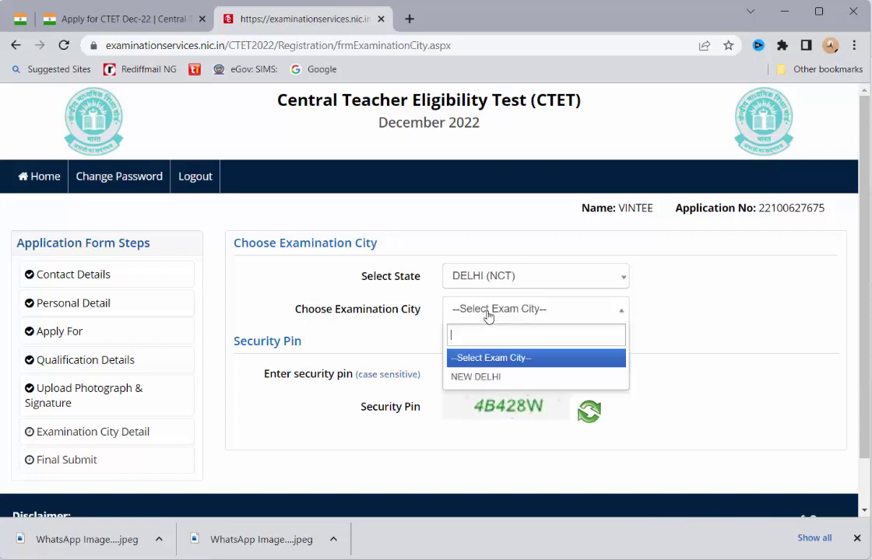
pyautogui.click(482, 377)
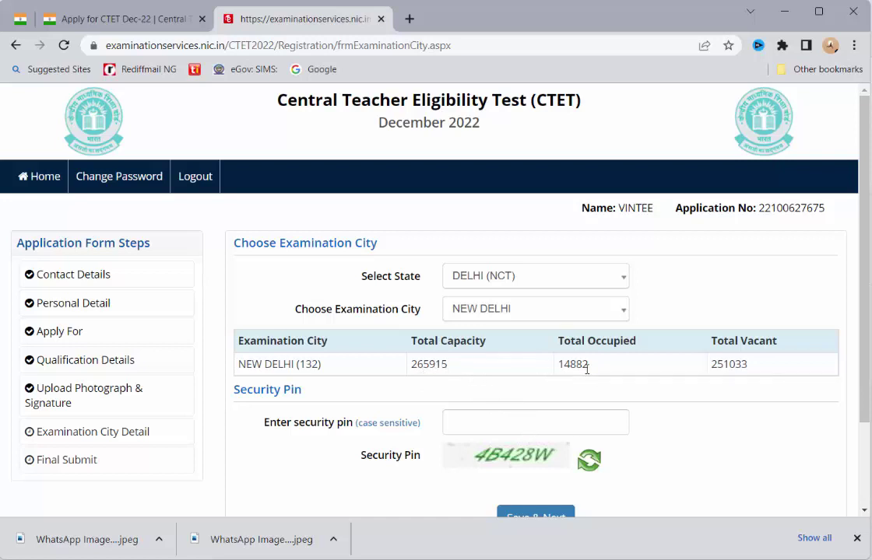
# - Enter the city page security pin and save the examination city details
pyautogui.click(538, 415)
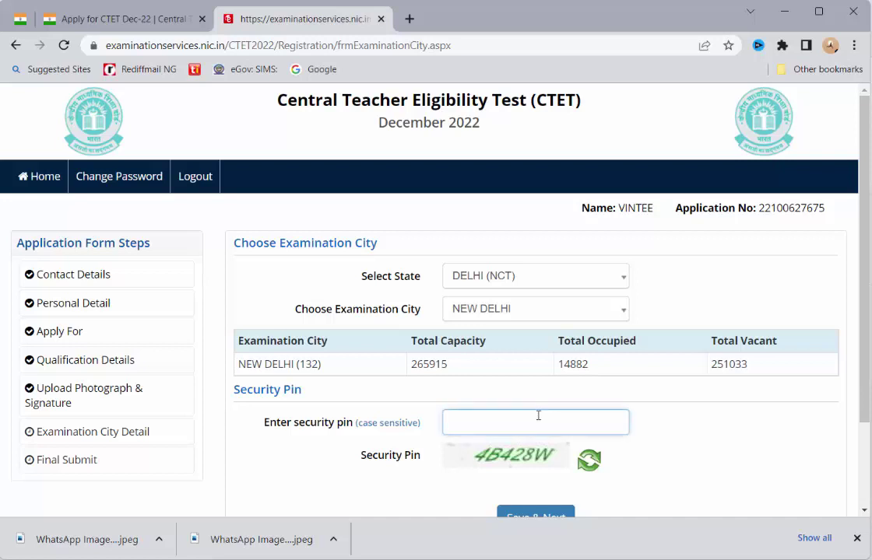
pyautogui.write('4B428W')
pyautogui.scroll(-1, 565, 467)
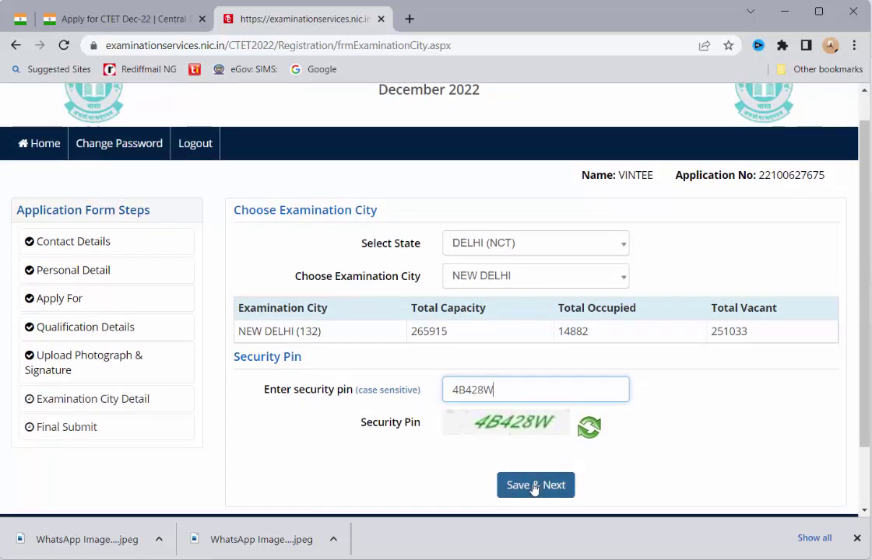
pyautogui.click(533, 485)
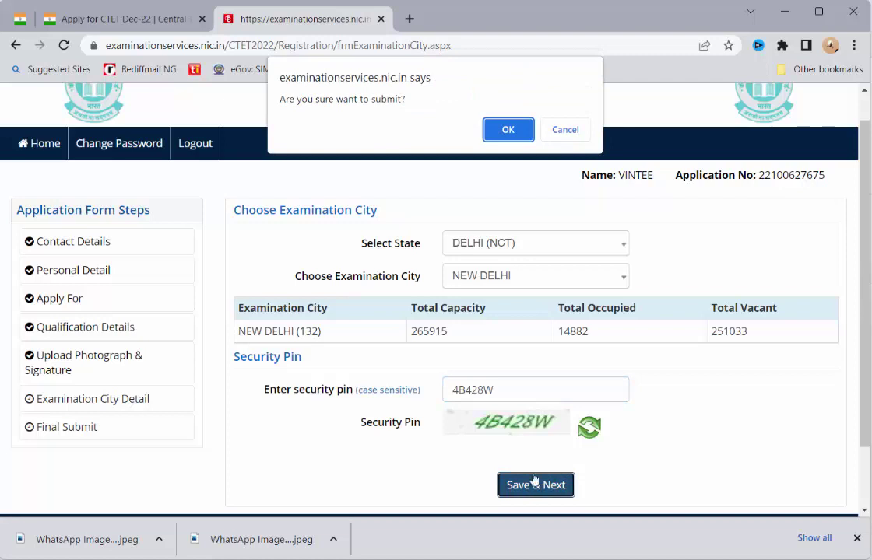
pyautogui.click(521, 129)
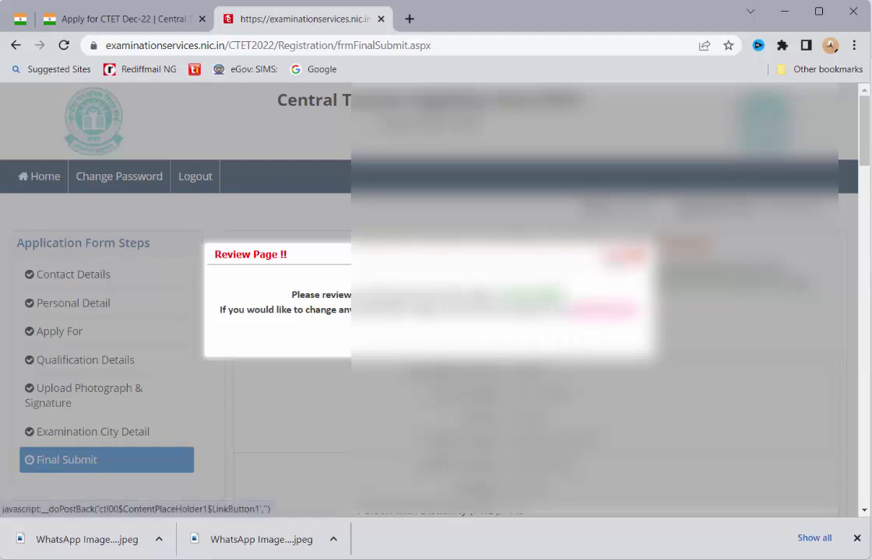
# - Tick every particulars checkbox: names, category, gender, date of birth, PwD, and examination city
pyautogui.click(627, 256)
pyautogui.scroll(-5, 436, 296)
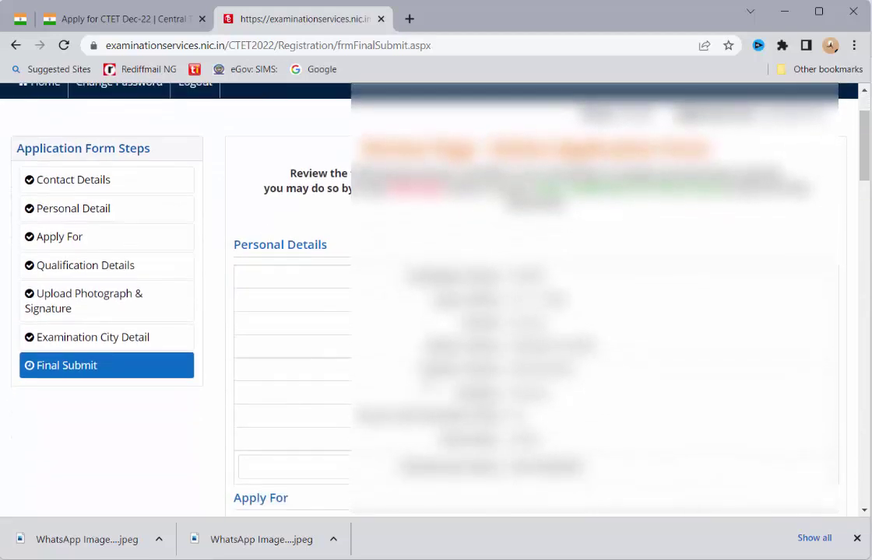
pyautogui.scroll(-7, 436, 295)
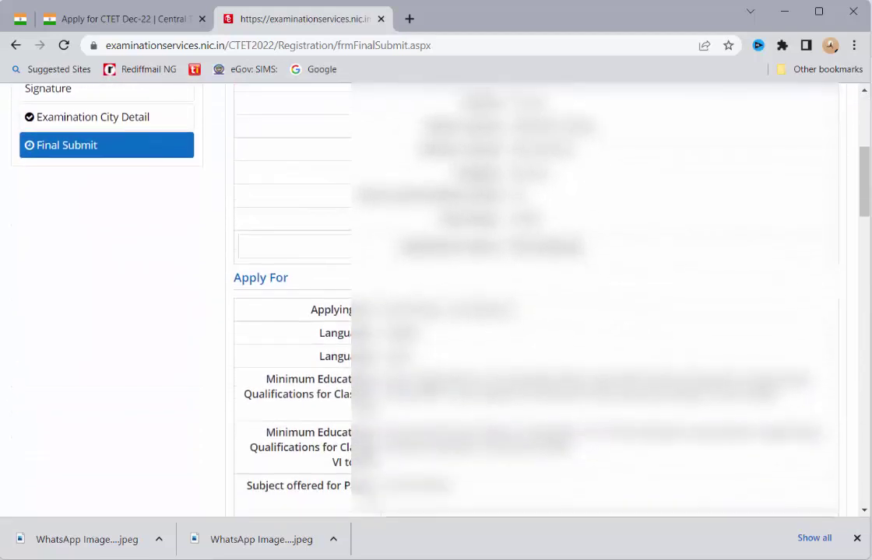
pyautogui.scroll(-6, 436, 295)
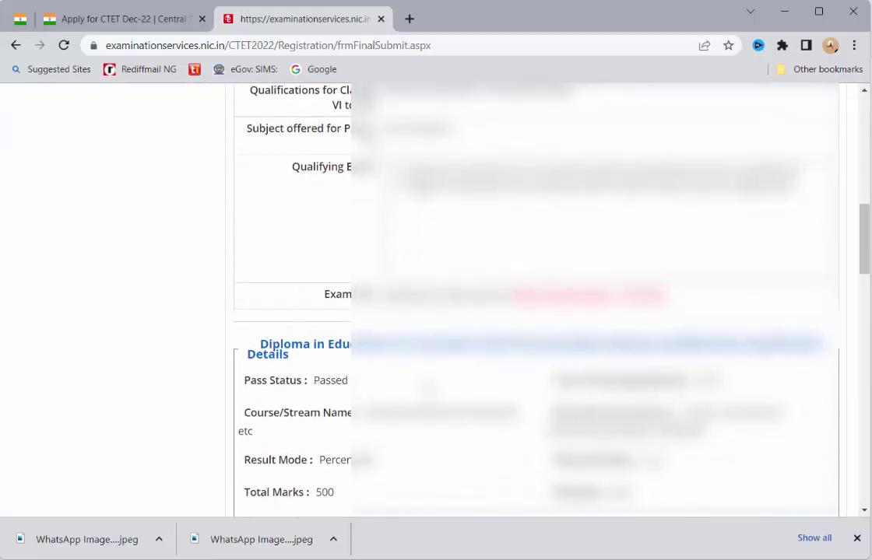
pyautogui.scroll(-1, 436, 296)
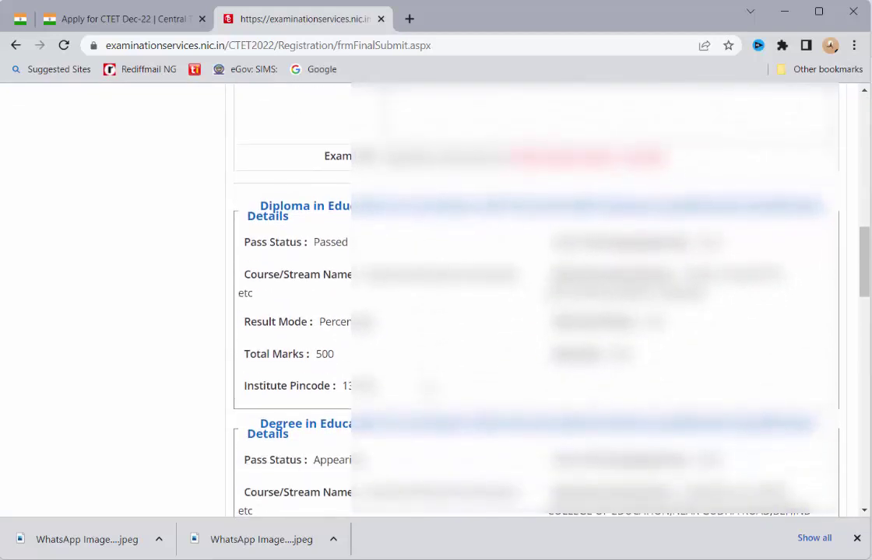
pyautogui.scroll(-13, 435, 296)
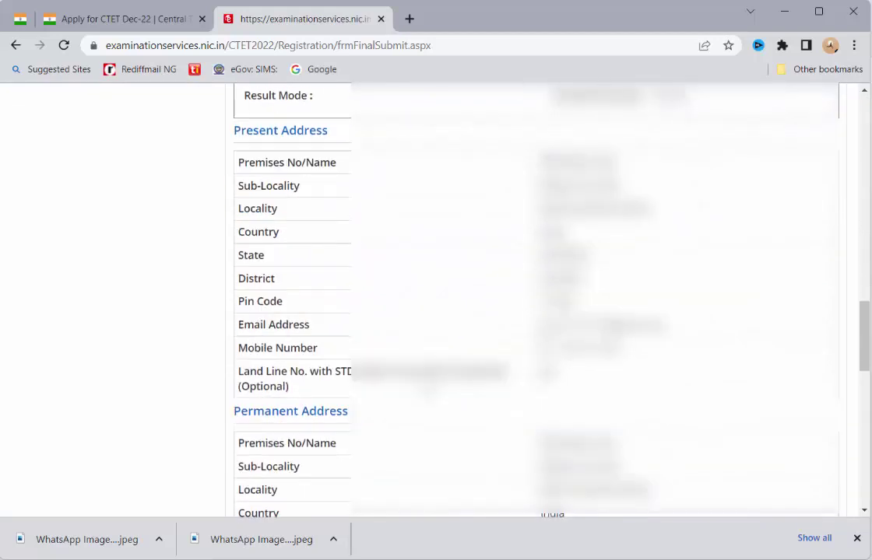
pyautogui.scroll(-8, 436, 296)
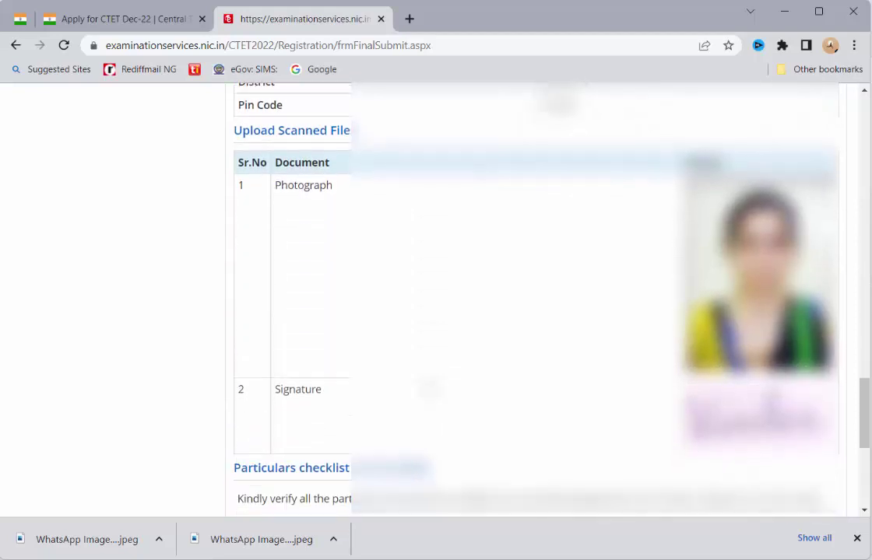
pyautogui.scroll(-3, 436, 296)
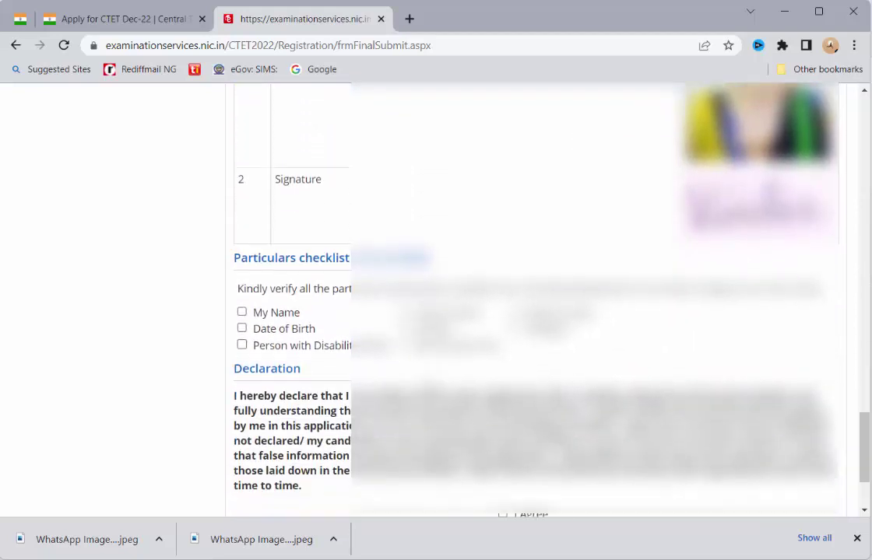
pyautogui.click(243, 313)
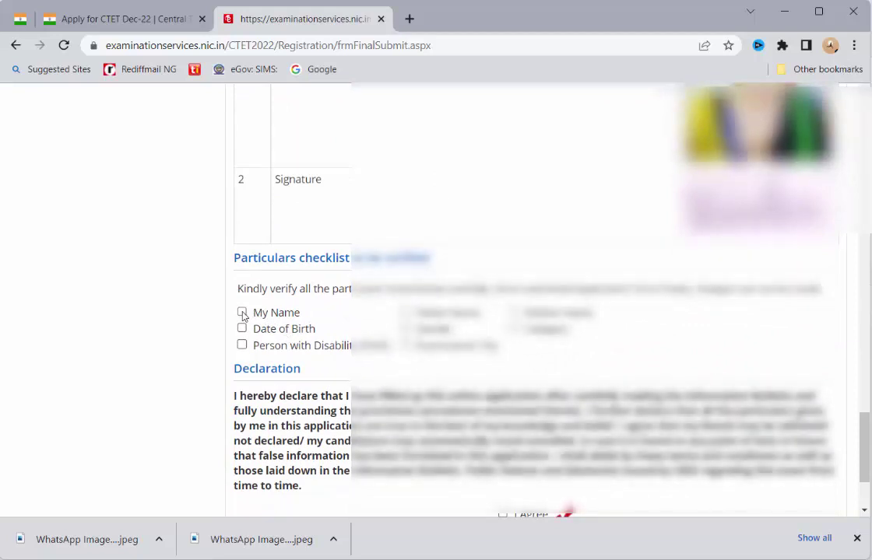
pyautogui.click(405, 312)
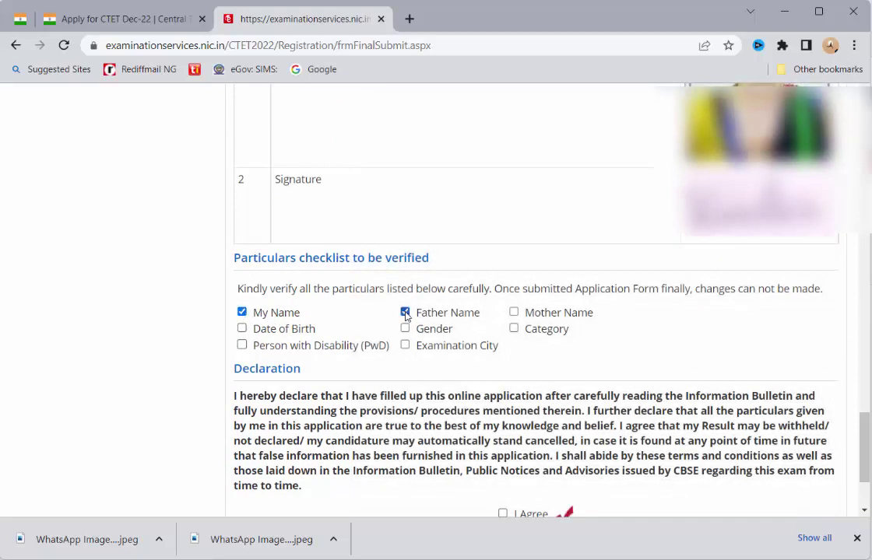
pyautogui.click(514, 312)
pyautogui.click(514, 329)
pyautogui.click(437, 334)
pyautogui.click(242, 330)
pyautogui.click(242, 345)
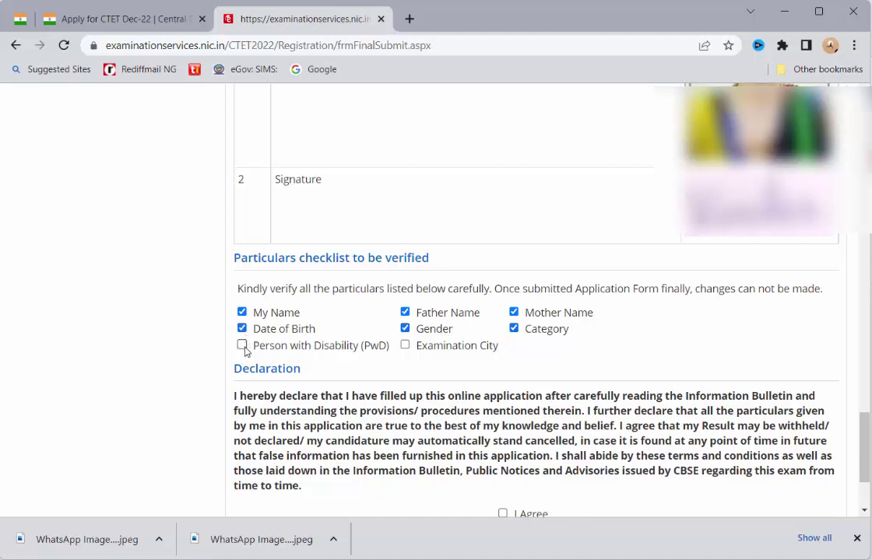
pyautogui.click(406, 346)
# - Accept the declaration and finally submit the application form, confirming with Yes
pyautogui.scroll(-2, 432, 349)
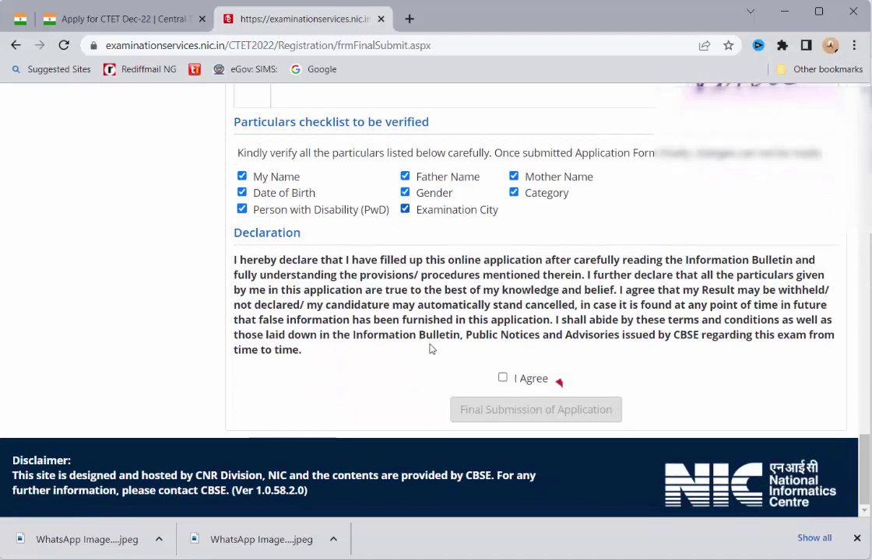
pyautogui.click(503, 378)
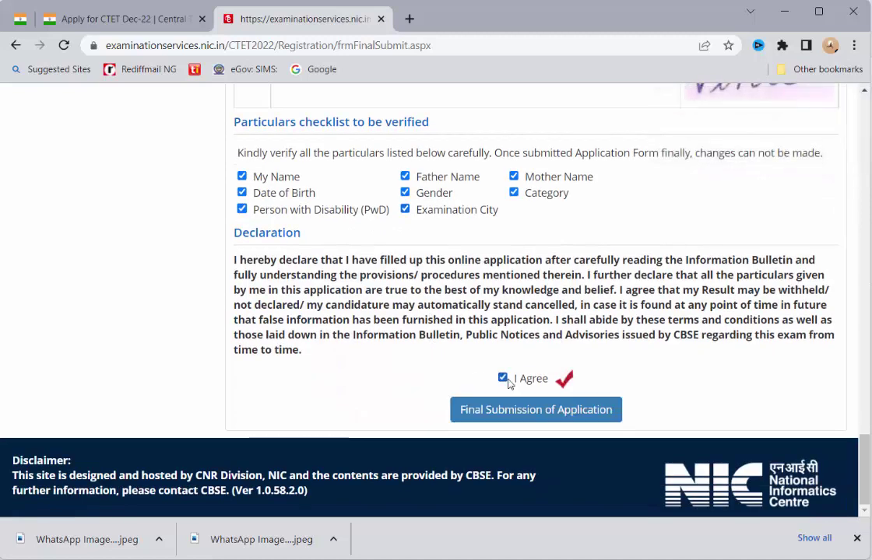
pyautogui.click(534, 419)
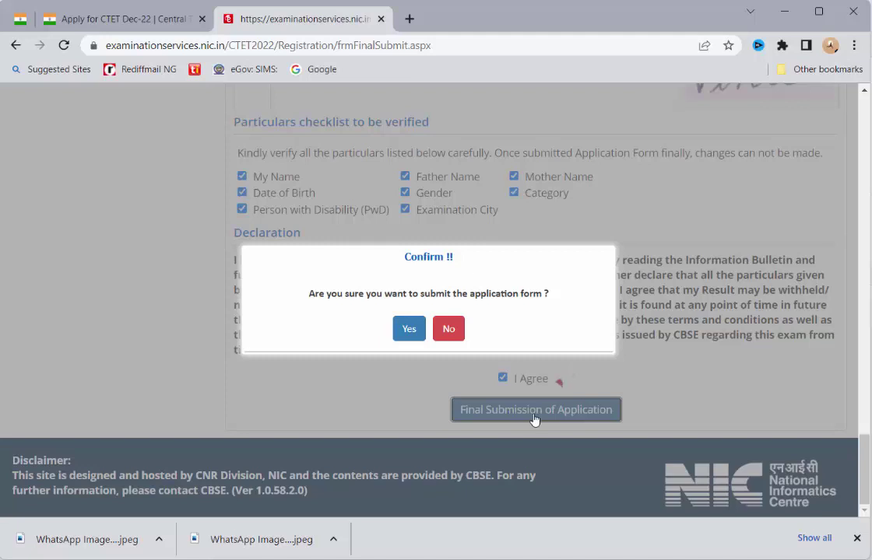
pyautogui.click(419, 333)
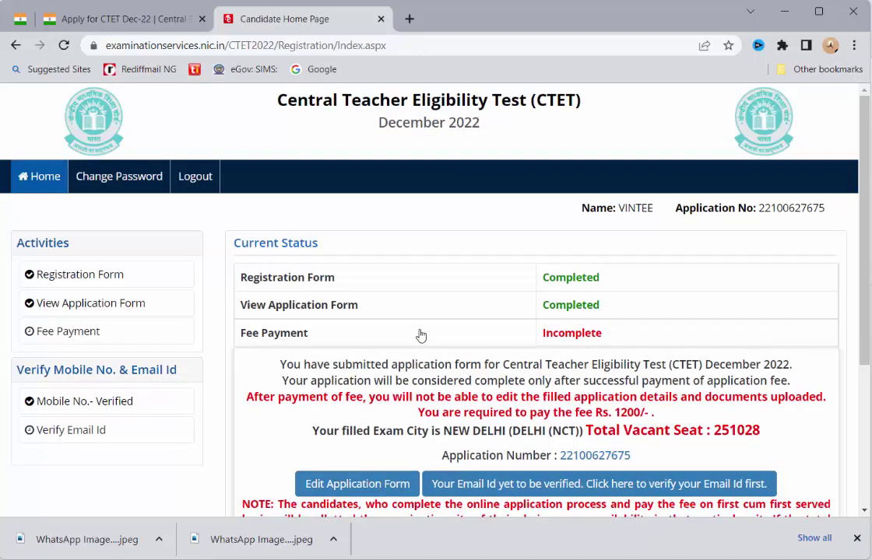
# - Review the home page's vacant seat count 251028, then start registered email verification
pyautogui.scroll(-1, 421, 335)
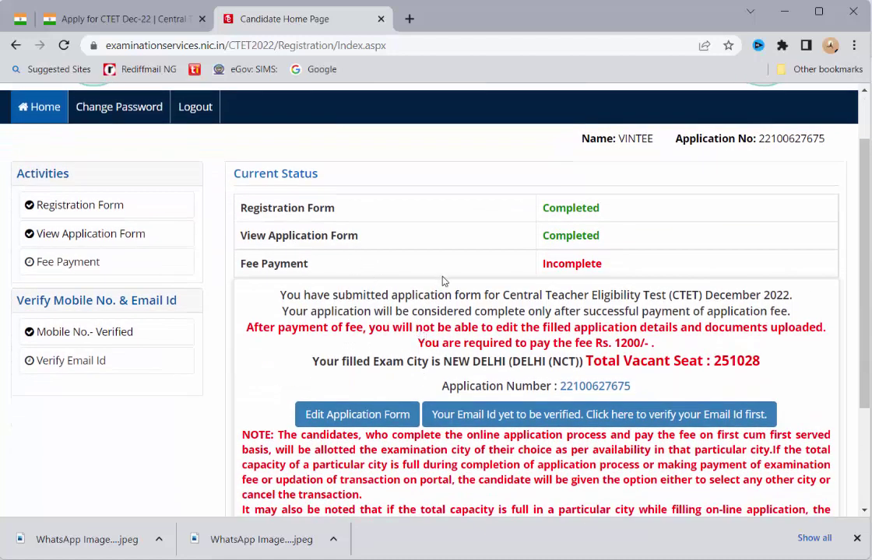
pyautogui.scroll(-1, 444, 280)
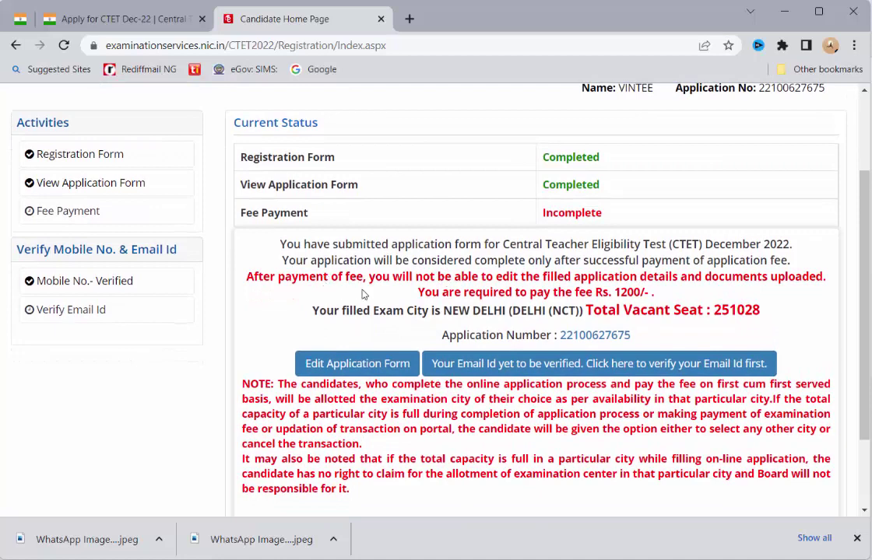
pyautogui.scroll(-1, 387, 315)
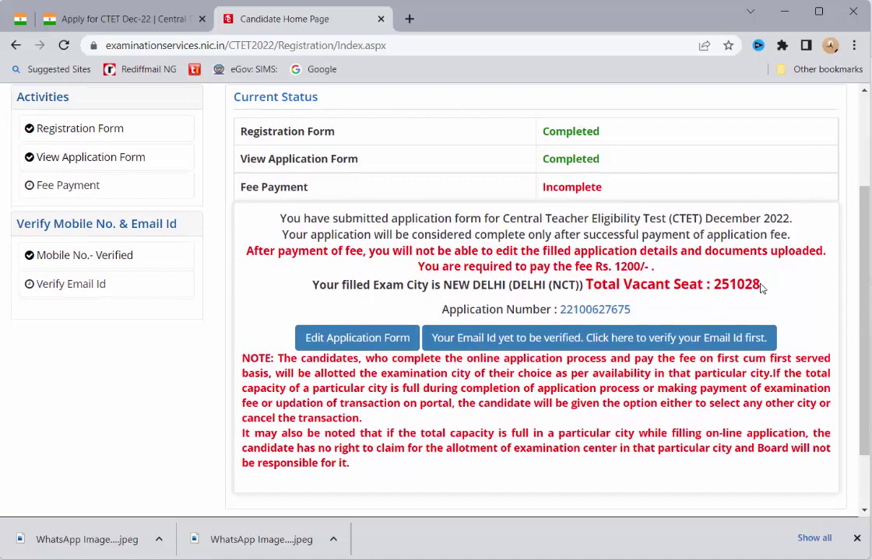
pyautogui.moveTo(759, 286); pyautogui.dragTo(715, 283)
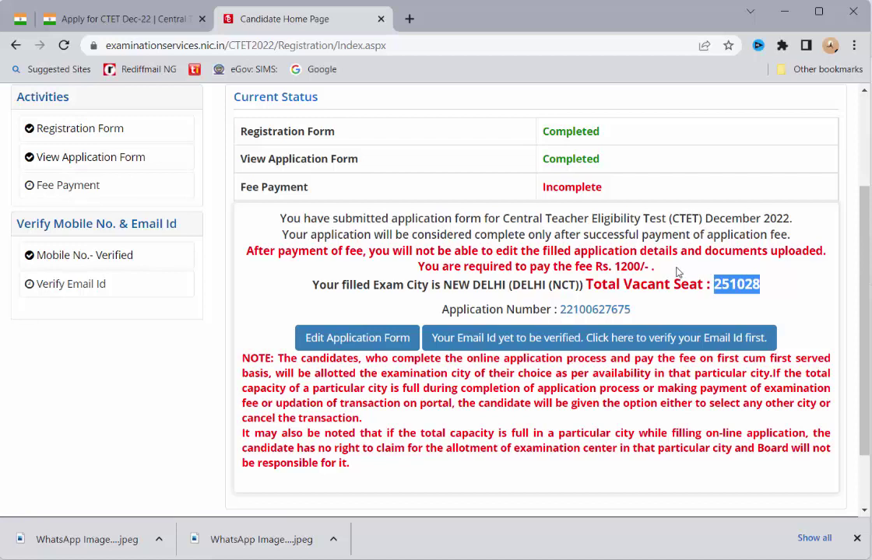
pyautogui.click(705, 102)
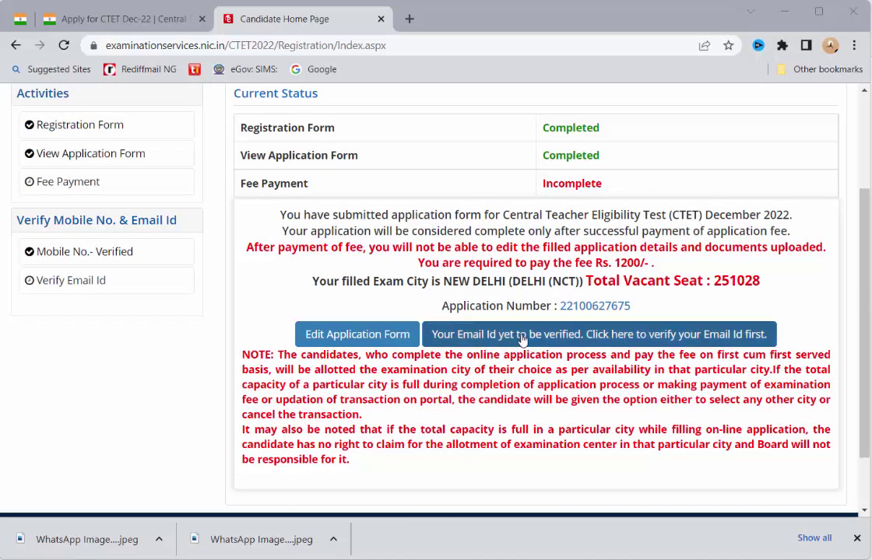
pyautogui.click(521, 339)
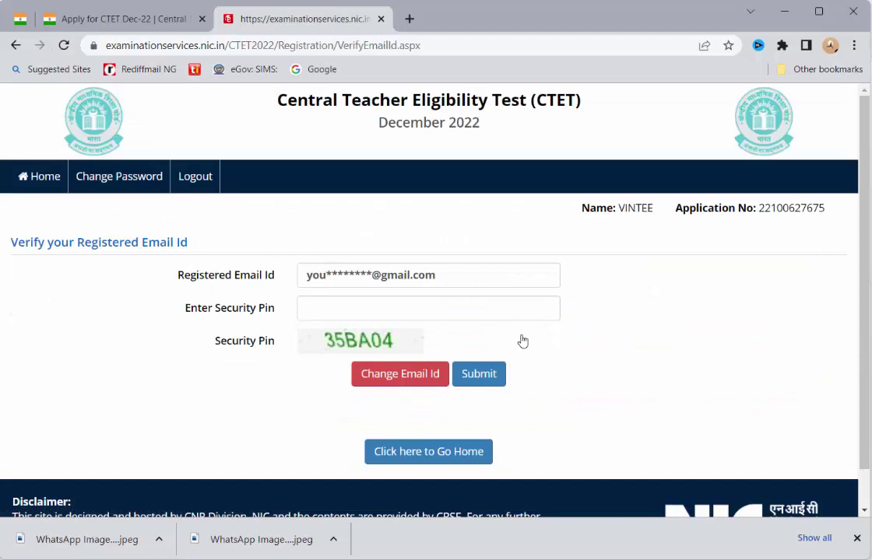
# - Enter the security pin and one-time password, verify the email, and return home
pyautogui.click(486, 308)
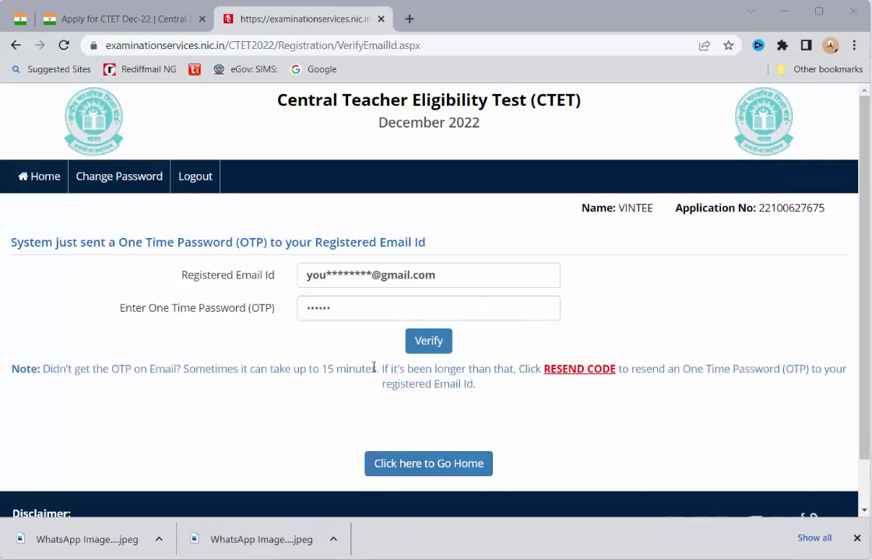
pyautogui.click(422, 347)
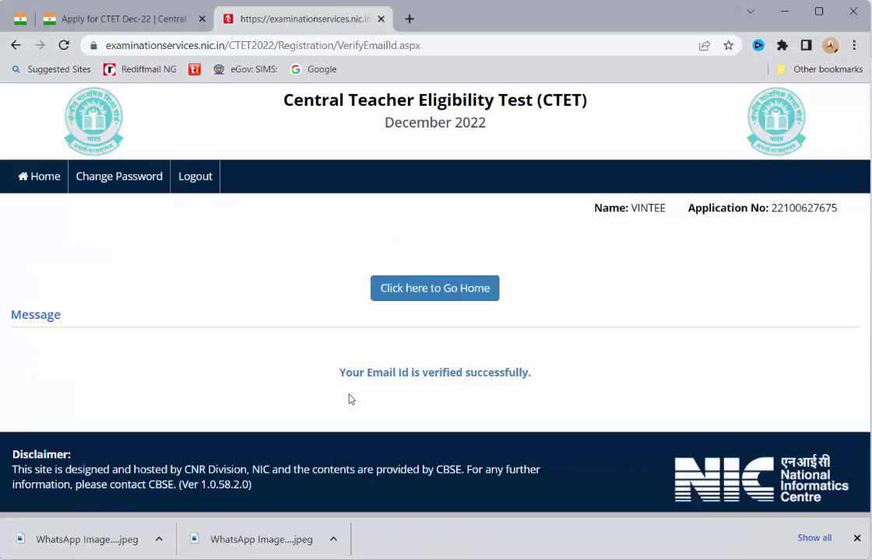
pyautogui.moveTo(341, 373); pyautogui.dragTo(538, 376)
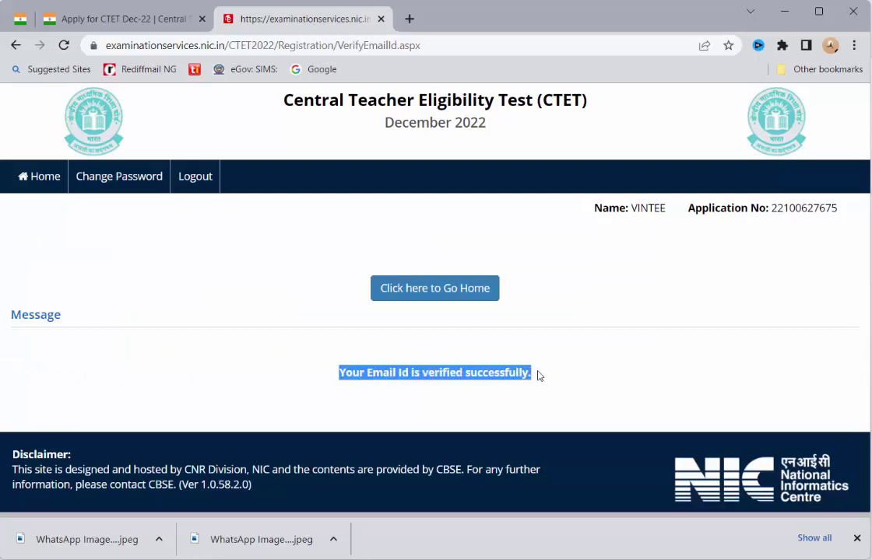
pyautogui.click(449, 295)
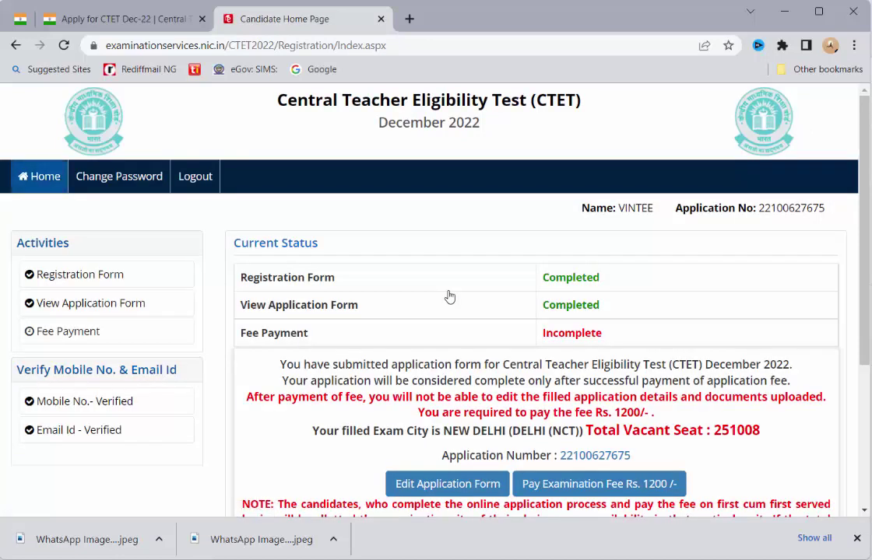
# - Pay the Rs. 1200 examination fee by Online Payment and confirm proceeding to the gateway
pyautogui.scroll(-1, 449, 297)
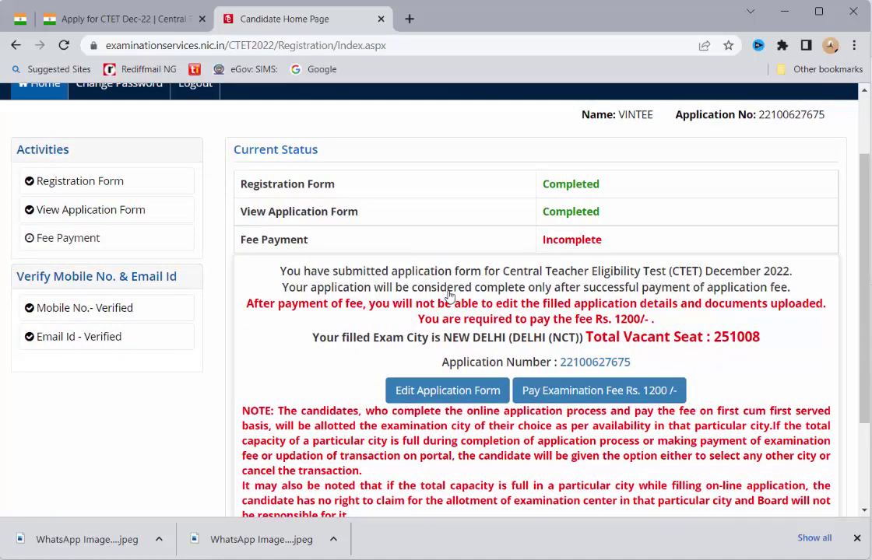
pyautogui.click(607, 393)
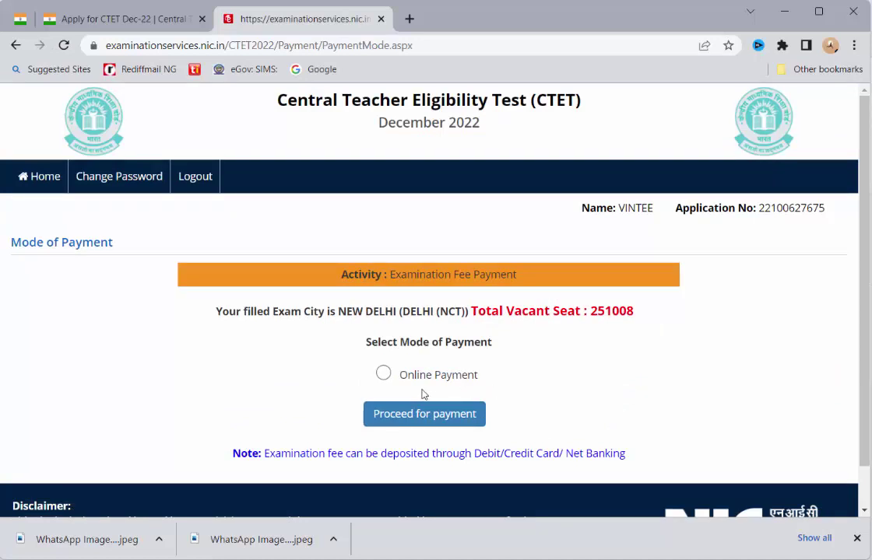
pyautogui.click(382, 375)
pyautogui.click(415, 415)
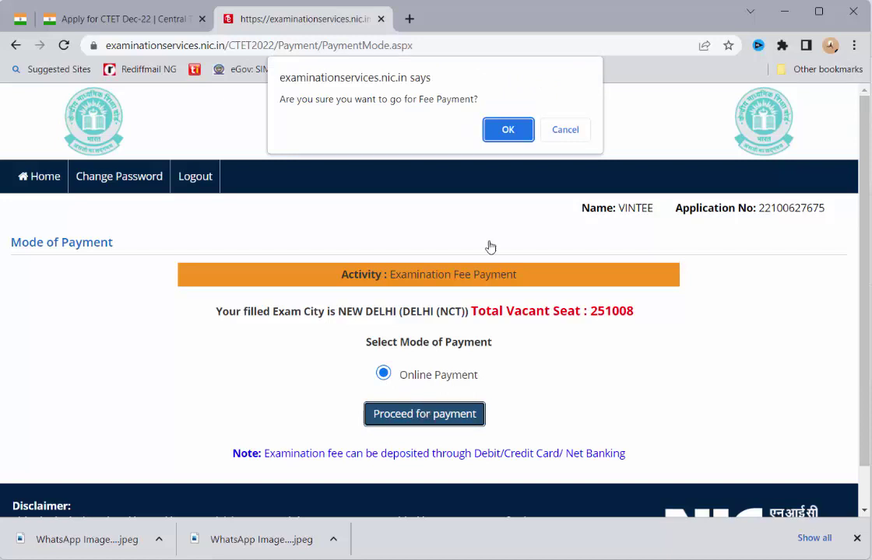
pyautogui.click(503, 139)
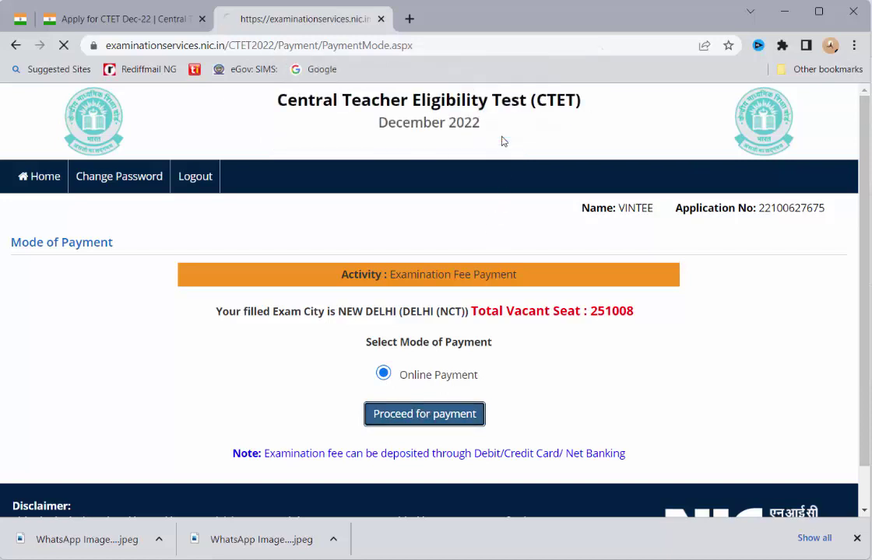
pyautogui.scroll(-1, 502, 140)
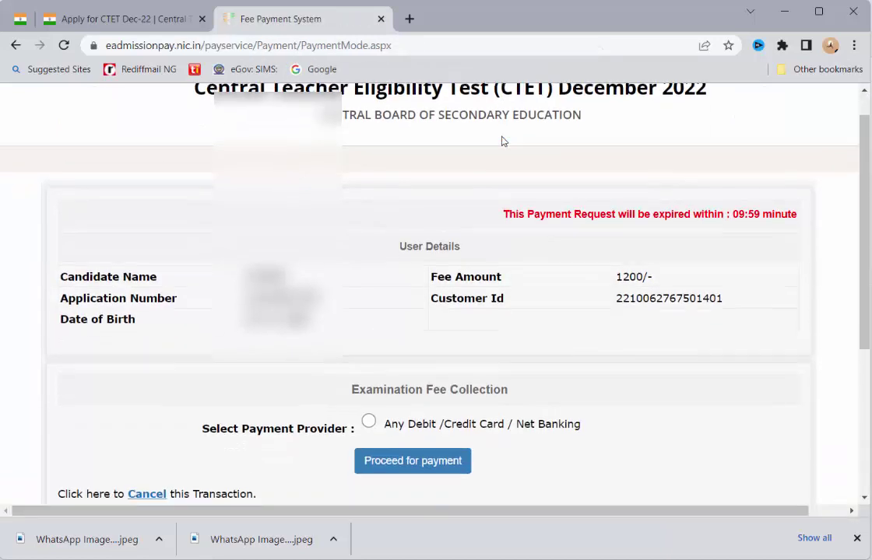
pyautogui.scroll(-2, 502, 141)
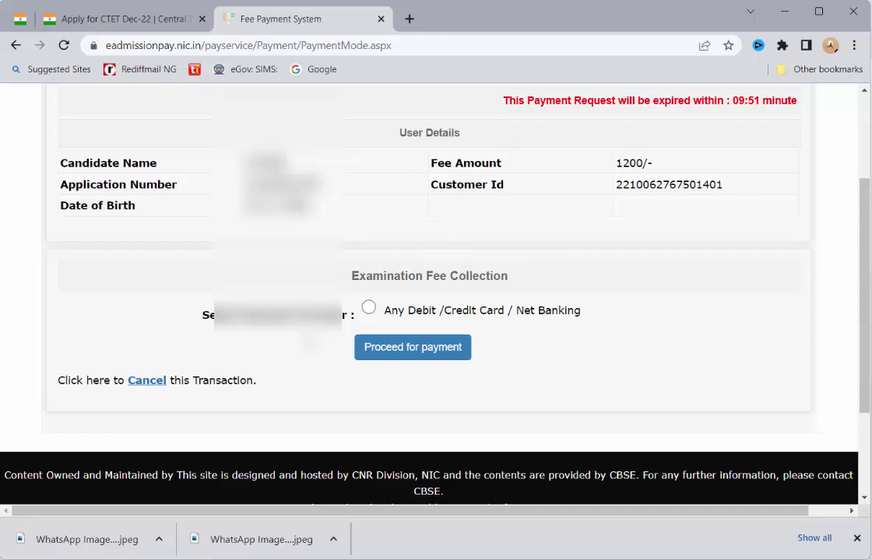
pyautogui.scroll(-2, 428, 272)
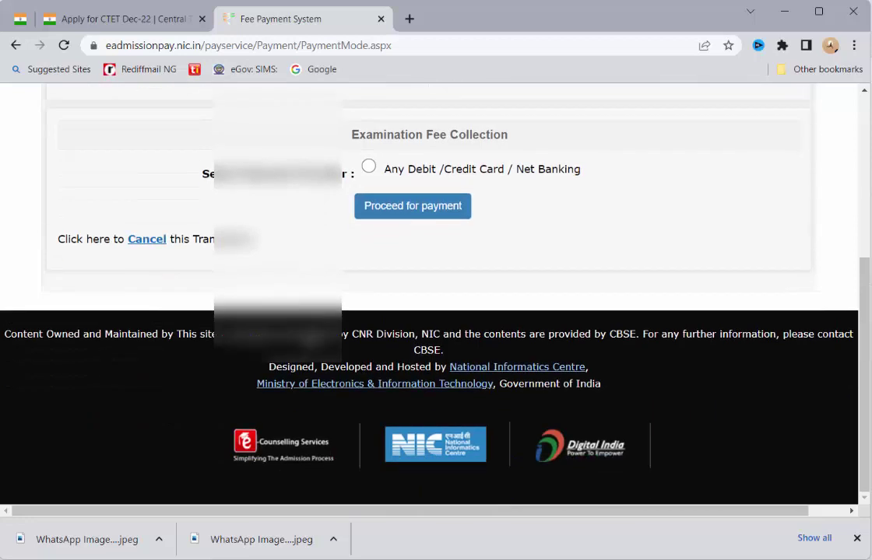
pyautogui.scroll(4, 428, 296)
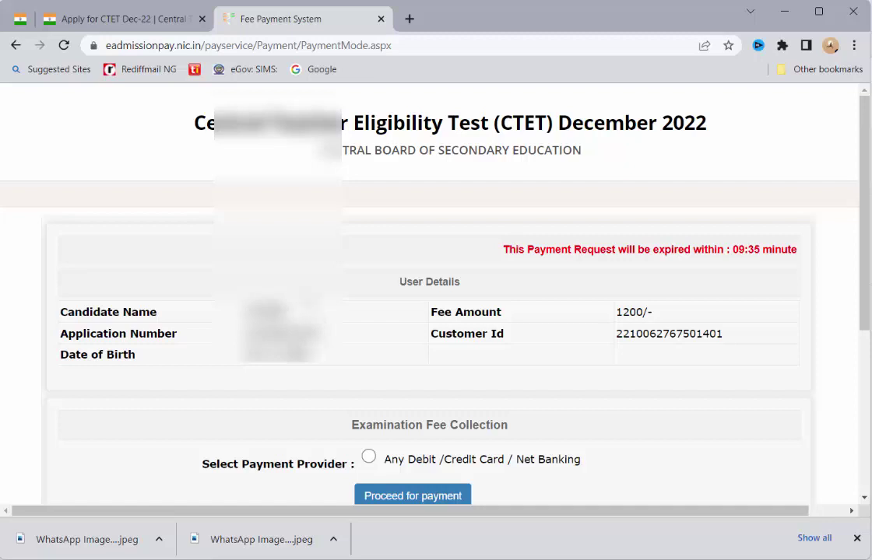
pyautogui.scroll(-3, 435, 295)
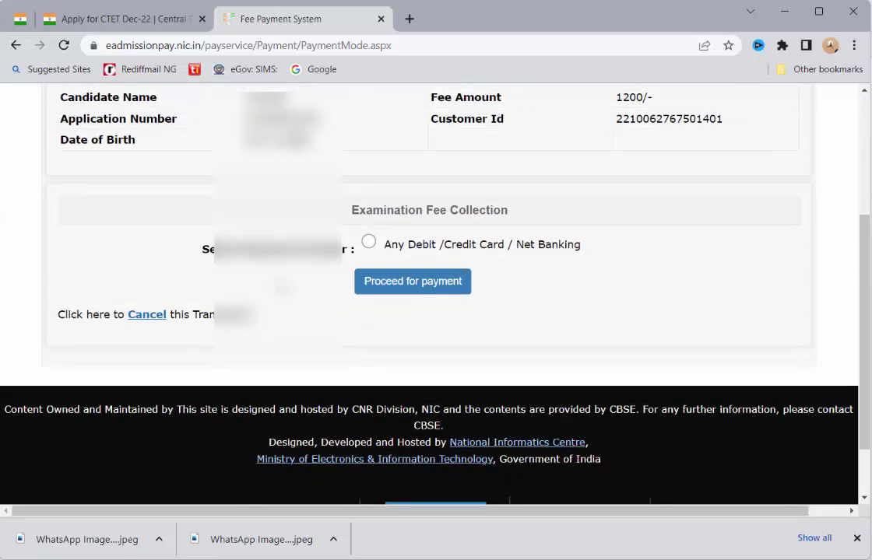